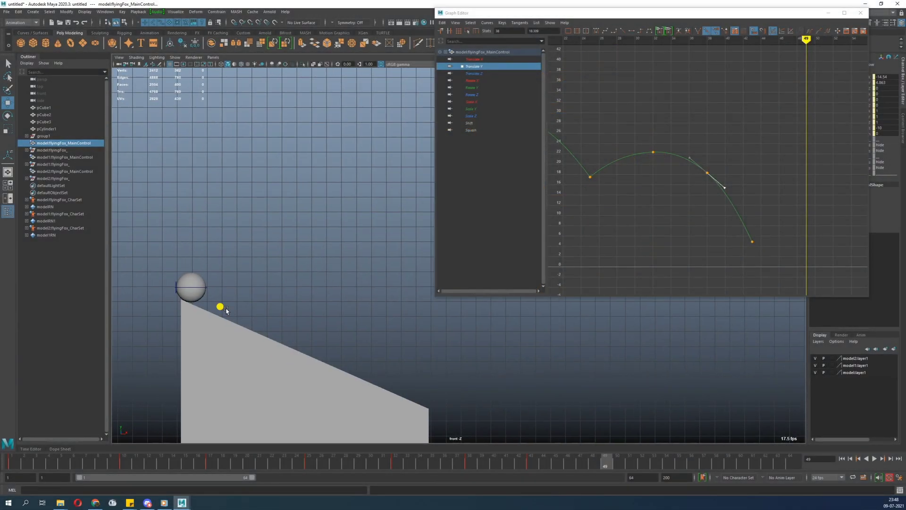
# Select the ball at the top of the slope and key its starting position at frame 1.
pyautogui.click(191, 276)
pyautogui.keyDown('alt'); pyautogui.moveTo(248, 284); pyautogui.dragTo(224, 252, button='middle'); pyautogui.keyUp('alt')
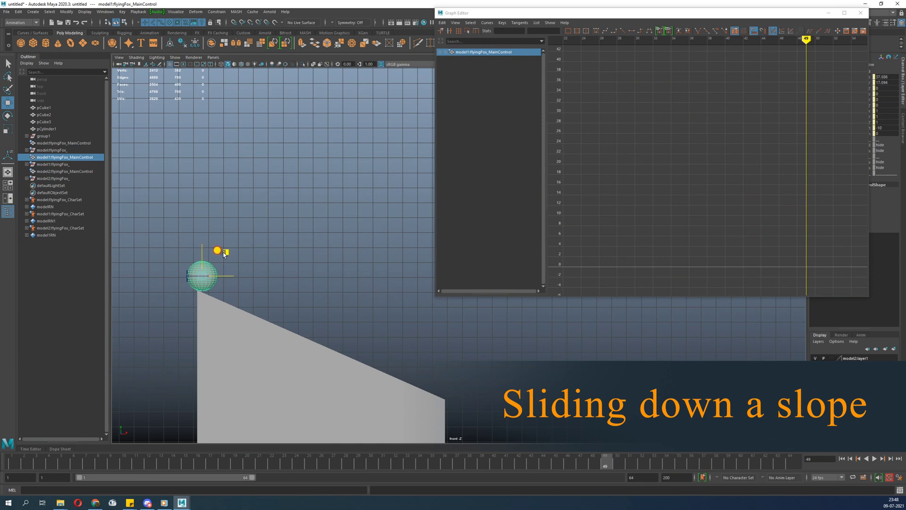
pyautogui.keyDown('alt'); pyautogui.moveTo(240, 316); pyautogui.dragTo(216, 310, button='middle'); pyautogui.keyUp('alt')
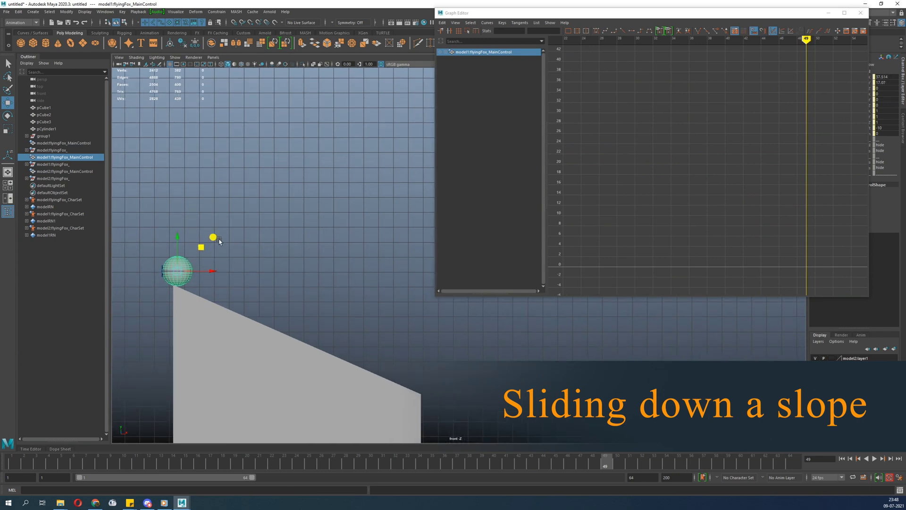
pyautogui.click(14, 468)
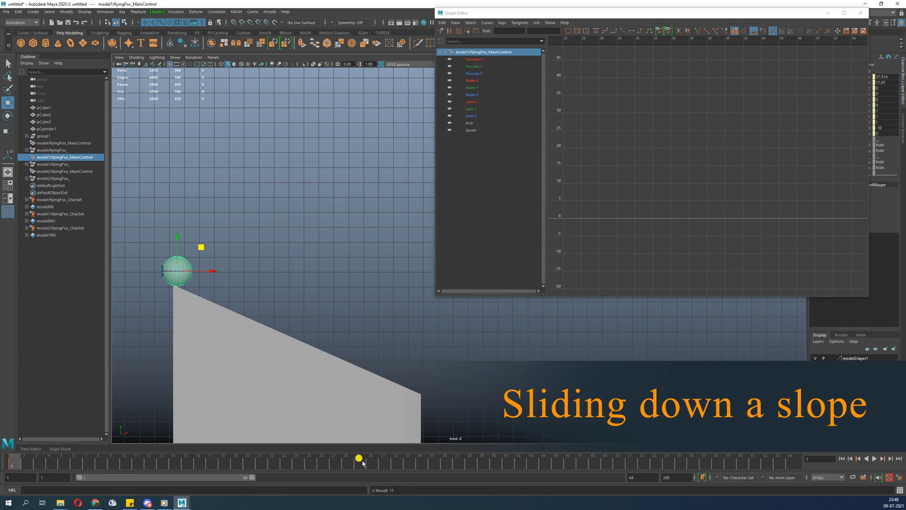
# At frame 50, move the ball down to the slope's lower edge and key its position.
pyautogui.click(308, 463)
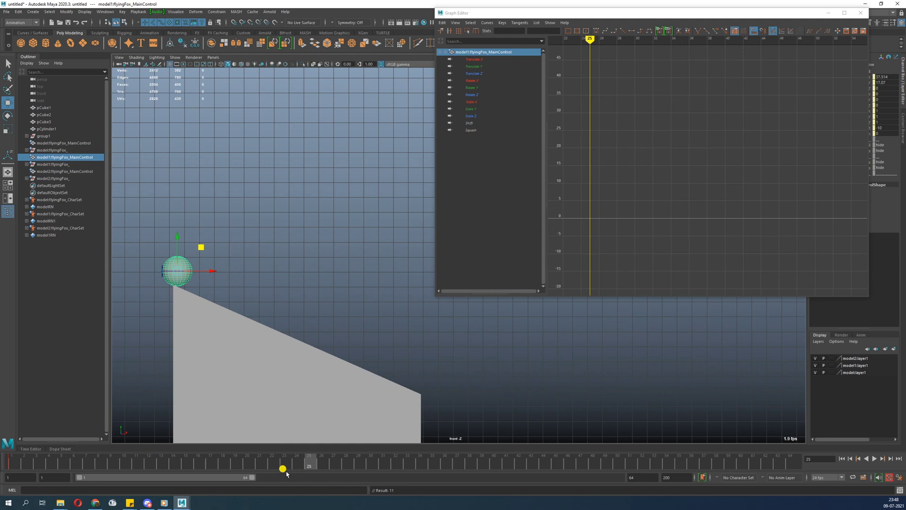
pyautogui.moveTo(309, 466)
pyautogui.mouseDown()
pyautogui.moveTo(569, 477)
pyautogui.moveTo(437, 481)
pyautogui.moveTo(506, 463)
pyautogui.moveTo(615, 467)
pyautogui.mouseUp()
pyautogui.moveTo(200, 245); pyautogui.dragTo(443, 354)
# Scrub through and play back the ball's slide to check its motion down the slope.
pyautogui.moveTo(613, 451); pyautogui.dragTo(65, 446)
pyautogui.moveTo(12, 463); pyautogui.dragTo(619, 472)
pyautogui.moveTo(620, 507); pyautogui.dragTo(668, 444)
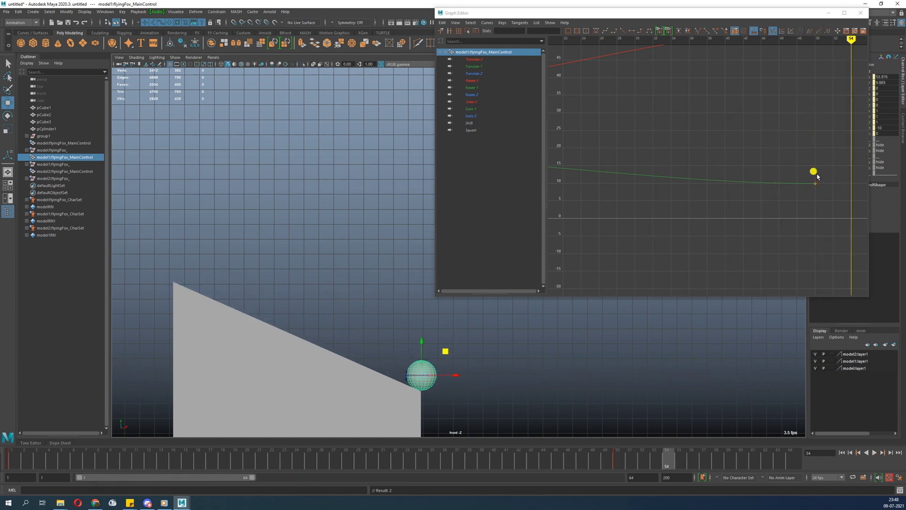
pyautogui.click(875, 453)
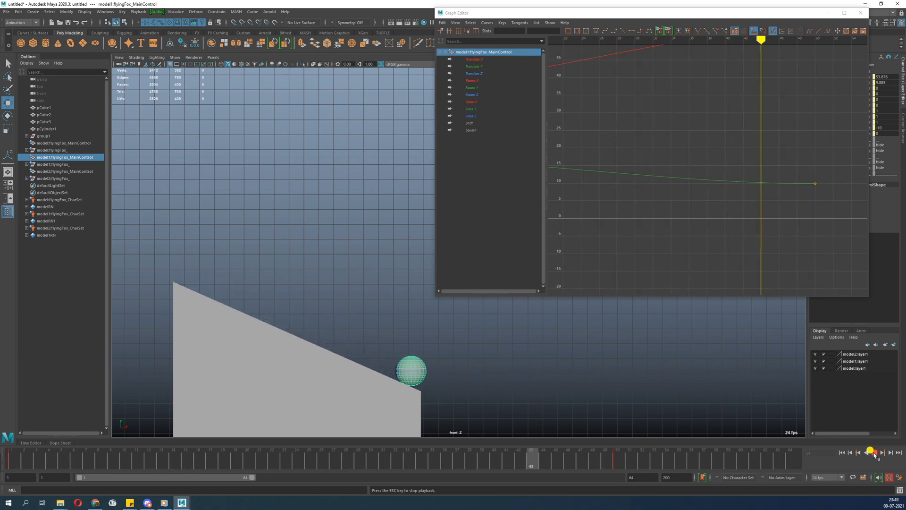
pyautogui.press('Escape')
# Give the Translate X and Translate Y keys at frame 50 linear tangents and play back the slide.
pyautogui.scroll(-10, 699, 182)
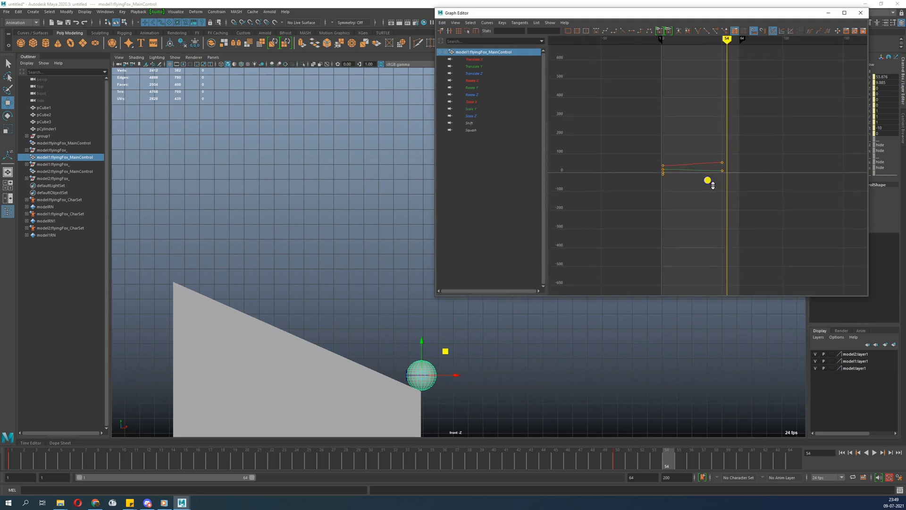
pyautogui.moveTo(710, 136); pyautogui.dragTo(754, 239)
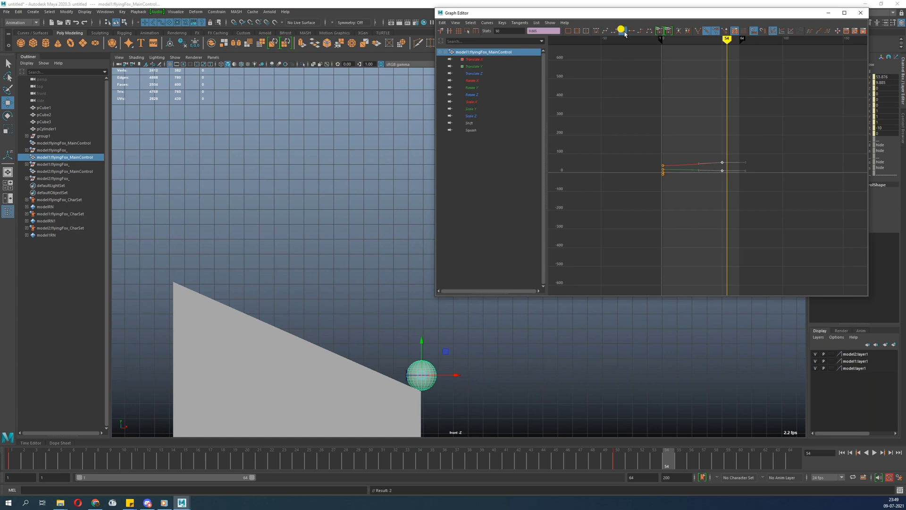
pyautogui.click(623, 31)
pyautogui.click(873, 454)
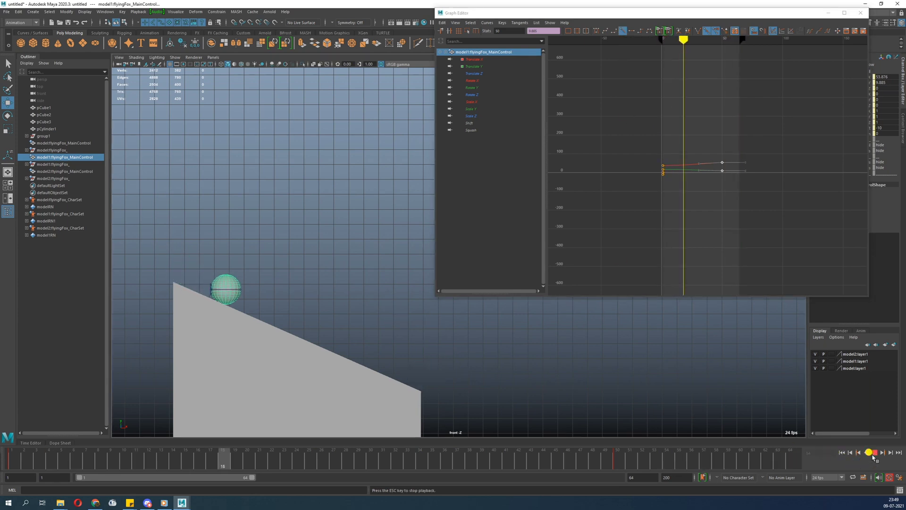
pyautogui.click(874, 454)
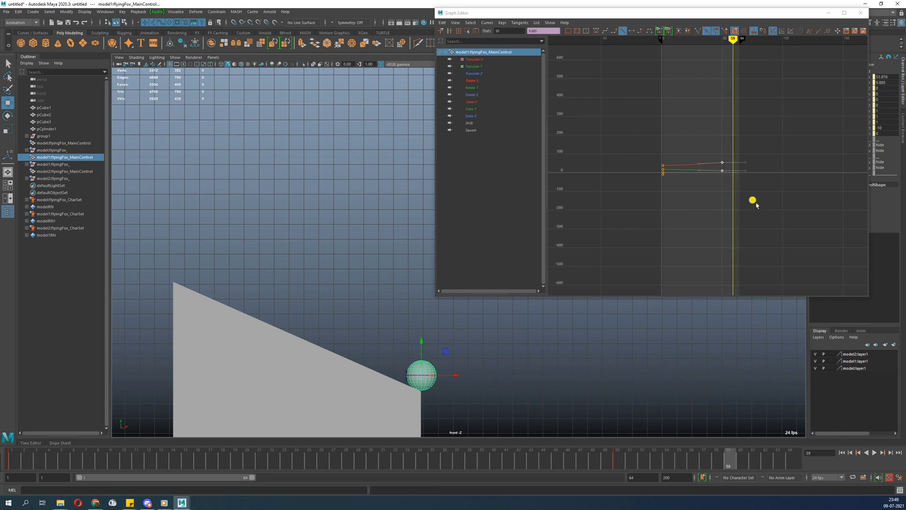
# Steepen the incoming tangent of the Translate Y key at frame 50 so the ball's descent accelerates.
pyautogui.press('a')
pyautogui.keyDown('alt'); pyautogui.keyDown('shift'); pyautogui.moveTo(739, 146); pyautogui.dragTo(727, 121, button='right'); pyautogui.keyUp('shift'); pyautogui.keyUp('alt')
pyautogui.keyDown('alt'); pyautogui.moveTo(727, 122); pyautogui.dragTo(731, 167, button='middle'); pyautogui.keyUp('alt')
pyautogui.keyDown('alt'); pyautogui.keyDown('shift'); pyautogui.moveTo(730, 175); pyautogui.dragTo(726, 158, button='right'); pyautogui.keyUp('shift'); pyautogui.keyUp('alt')
pyautogui.keyDown('alt'); pyautogui.keyDown('shift'); pyautogui.moveTo(725, 160); pyautogui.dragTo(743, 166, button='right'); pyautogui.keyUp('shift'); pyautogui.keyUp('alt')
pyautogui.keyDown('alt'); pyautogui.moveTo(744, 168); pyautogui.dragTo(707, 154, button='middle'); pyautogui.keyUp('alt')
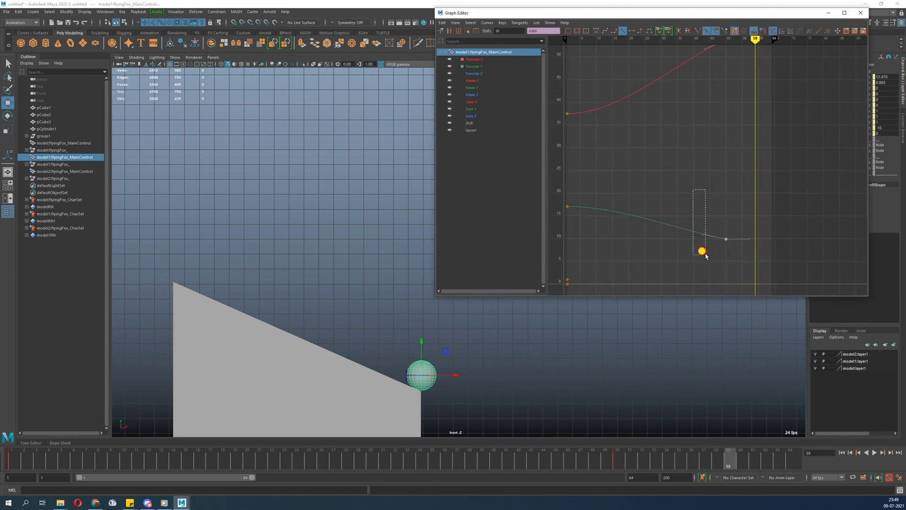
pyautogui.moveTo(706, 255); pyautogui.dragTo(706, 256)
pyautogui.keyDown('alt'); pyautogui.keyDown('shift'); pyautogui.moveTo(685, 234); pyautogui.dragTo(685, 195, button='right'); pyautogui.keyUp('shift'); pyautogui.keyUp('alt')
pyautogui.keyDown('alt'); pyautogui.moveTo(677, 230); pyautogui.dragTo(669, 102, button='middle'); pyautogui.keyUp('alt')
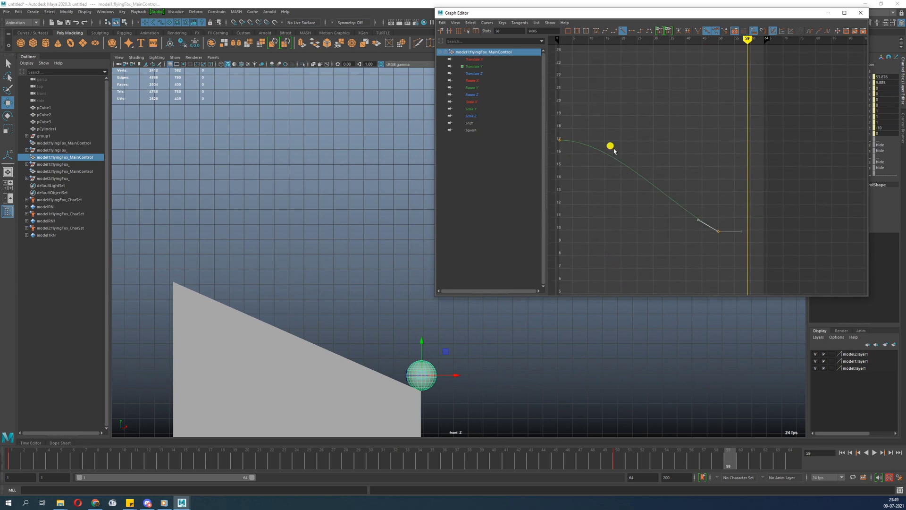
pyautogui.moveTo(702, 204); pyautogui.dragTo(701, 233, button='middle')
pyautogui.hotkey('ctrl', 'z')
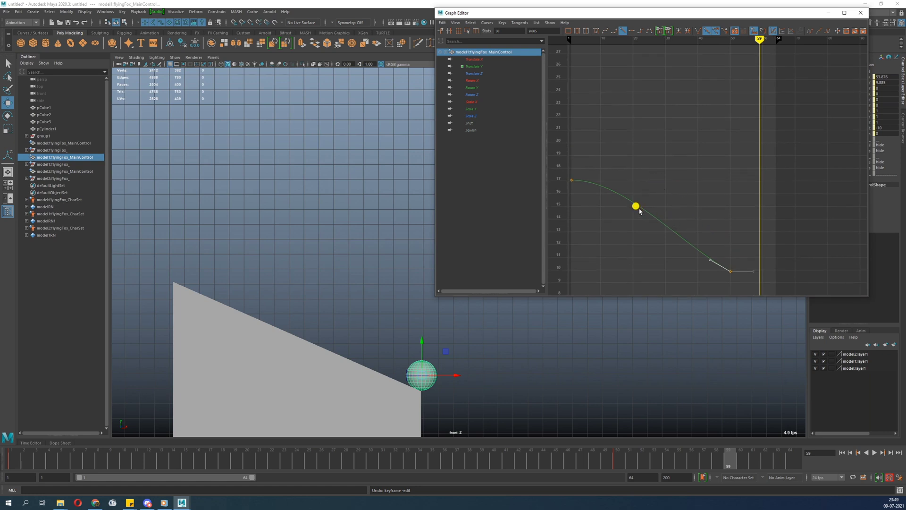
pyautogui.moveTo(748, 274); pyautogui.dragTo(713, 227, button='middle')
# Reshape the incoming tangent of the Translate X key at frame 50 so the horizontal motion also accelerates.
pyautogui.keyDown('alt'); pyautogui.moveTo(669, 94); pyautogui.dragTo(661, 296, button='middle'); pyautogui.keyUp('alt')
pyautogui.keyDown('alt'); pyautogui.moveTo(663, 90); pyautogui.dragTo(663, 248, button='middle'); pyautogui.keyUp('alt')
pyautogui.keyDown('alt'); pyautogui.keyDown('shift'); pyautogui.moveTo(696, 154); pyautogui.dragTo(696, 165, button='right'); pyautogui.keyUp('shift'); pyautogui.keyUp('alt')
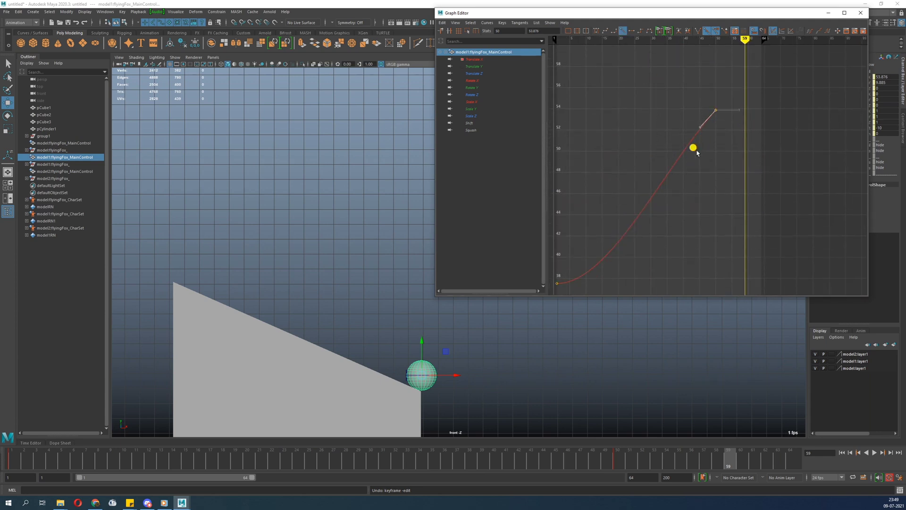
pyautogui.moveTo(697, 152); pyautogui.dragTo(699, 162, button='middle')
pyautogui.keyDown('alt'); pyautogui.keyDown('shift'); pyautogui.moveTo(700, 162); pyautogui.dragTo(686, 218, button='right'); pyautogui.keyUp('shift'); pyautogui.keyUp('alt')
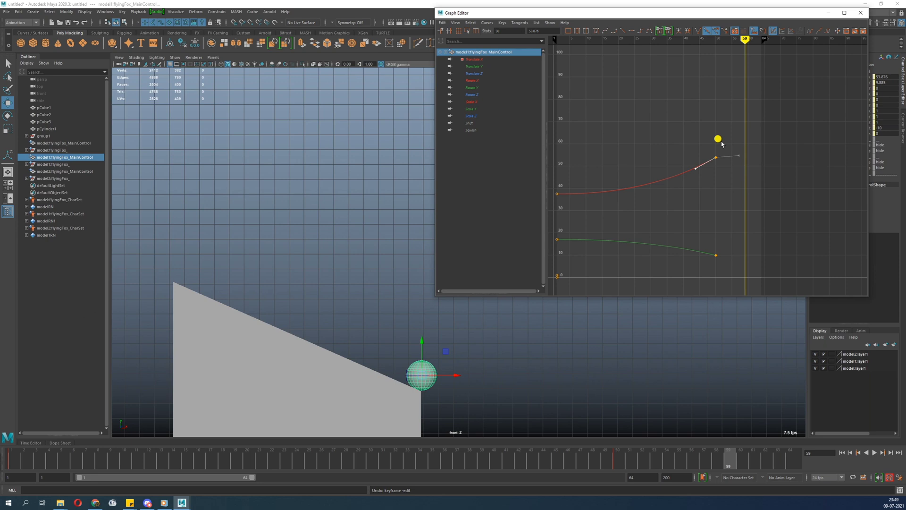
# Compare the Translate X and Translate Y curves up close, then play the slide from frame 1.
pyautogui.keyDown('alt'); pyautogui.keyDown('shift'); pyautogui.moveTo(659, 236); pyautogui.dragTo(660, 100, button='right'); pyautogui.keyUp('shift'); pyautogui.keyUp('alt')
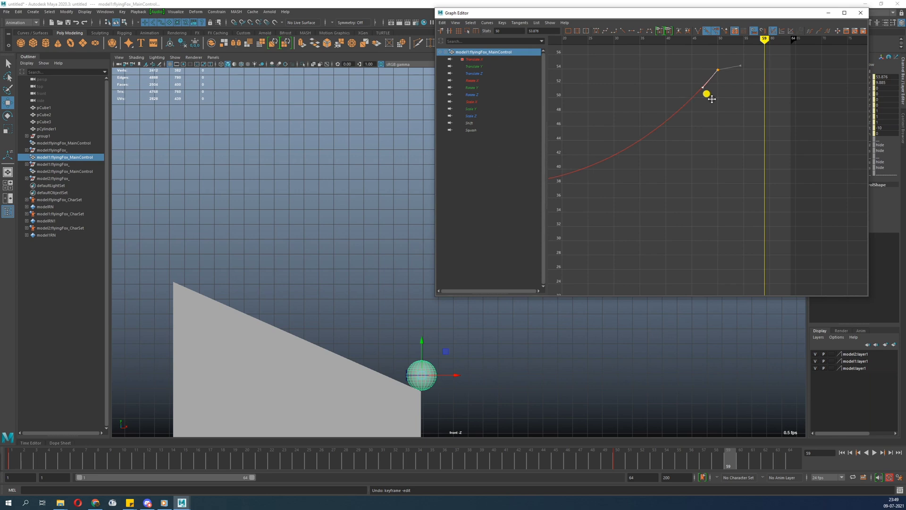
pyautogui.keyDown('alt'); pyautogui.moveTo(711, 100); pyautogui.dragTo(651, 194, button='right'); pyautogui.keyUp('alt')
pyautogui.keyDown('alt'); pyautogui.moveTo(651, 195); pyautogui.dragTo(644, 161, button='middle'); pyautogui.keyUp('alt')
pyautogui.keyDown('alt'); pyautogui.keyDown('shift'); pyautogui.moveTo(644, 161); pyautogui.dragTo(688, 130, button='right'); pyautogui.keyUp('shift'); pyautogui.keyUp('alt')
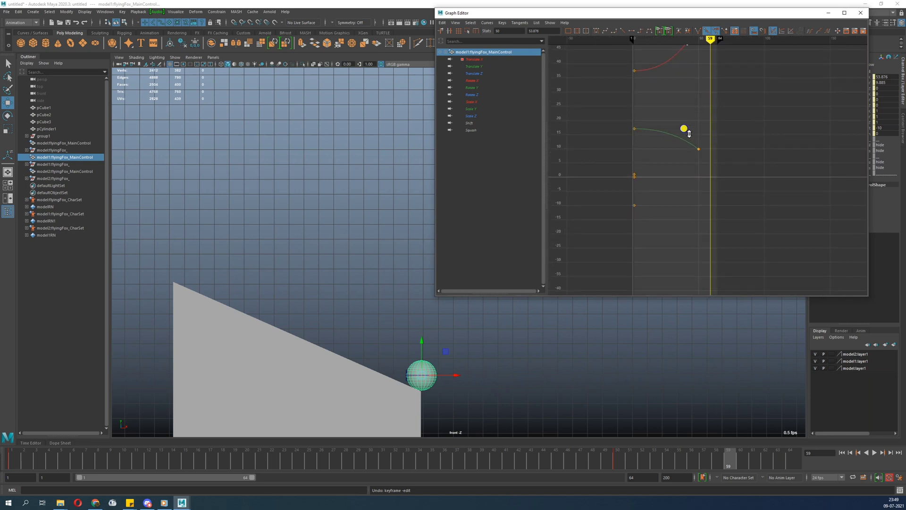
pyautogui.moveTo(702, 123); pyautogui.dragTo(678, 167)
pyautogui.keyDown('alt'); pyautogui.moveTo(677, 169); pyautogui.dragTo(732, 182, button='right'); pyautogui.keyUp('alt')
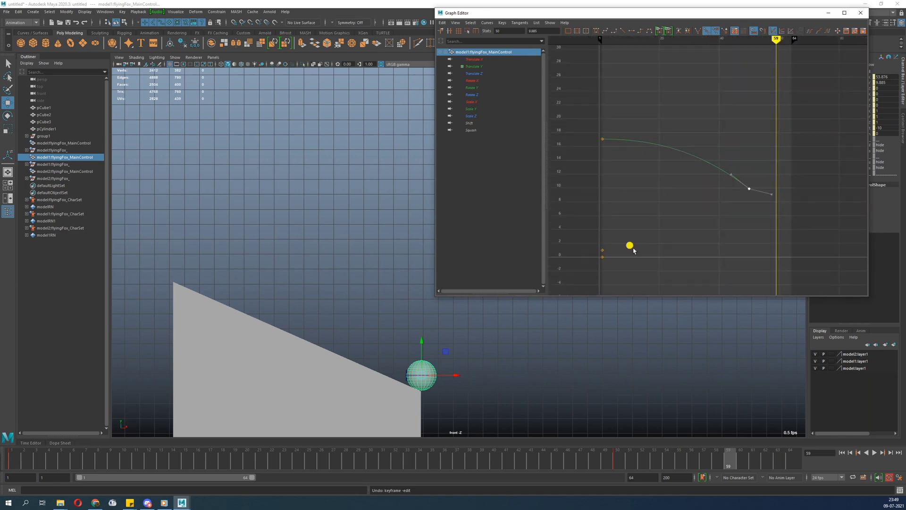
pyautogui.moveTo(270, 442); pyautogui.dragTo(11, 456)
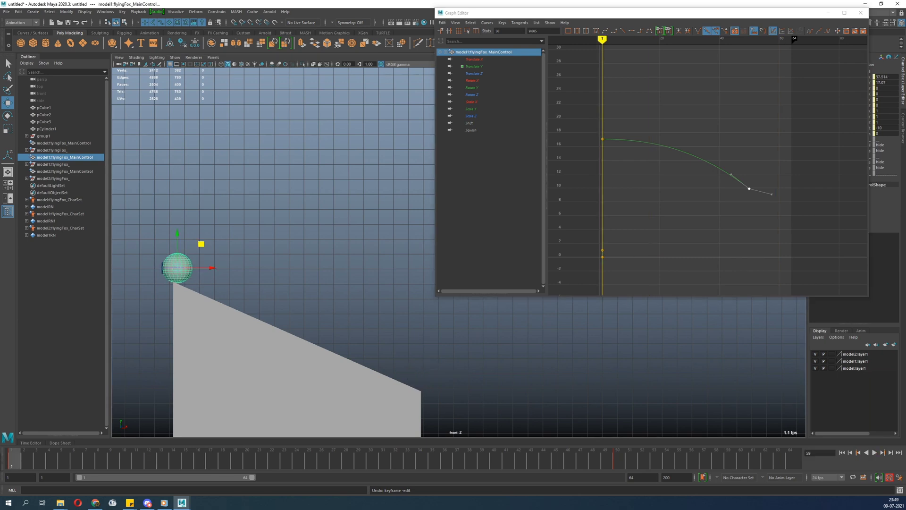
pyautogui.click(874, 453)
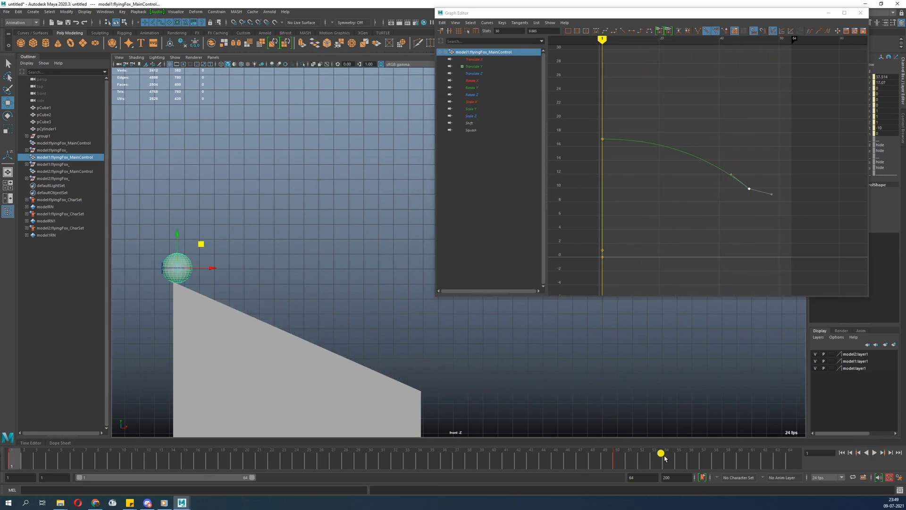
# At frame 36, fine-tune the incoming tangent of the last Translate Y key so the ball rests on the slope.
pyautogui.click(623, 465)
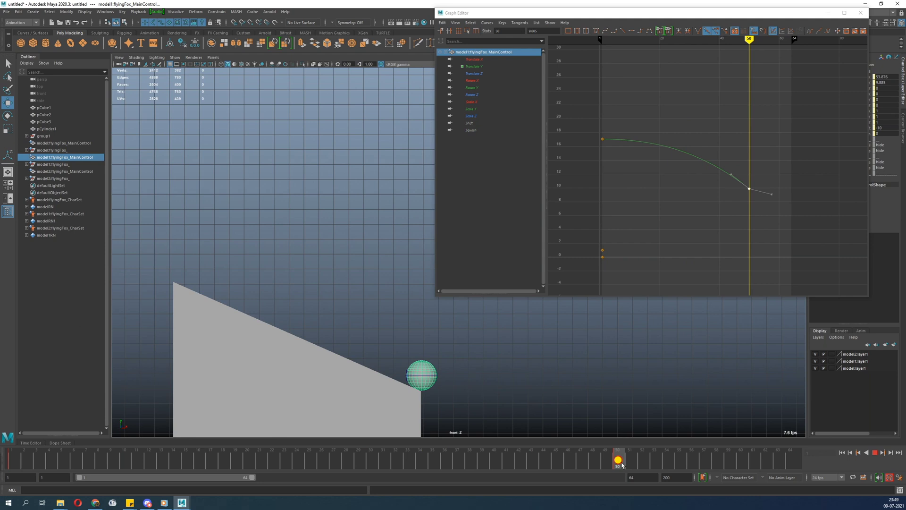
pyautogui.moveTo(623, 465); pyautogui.dragTo(447, 437)
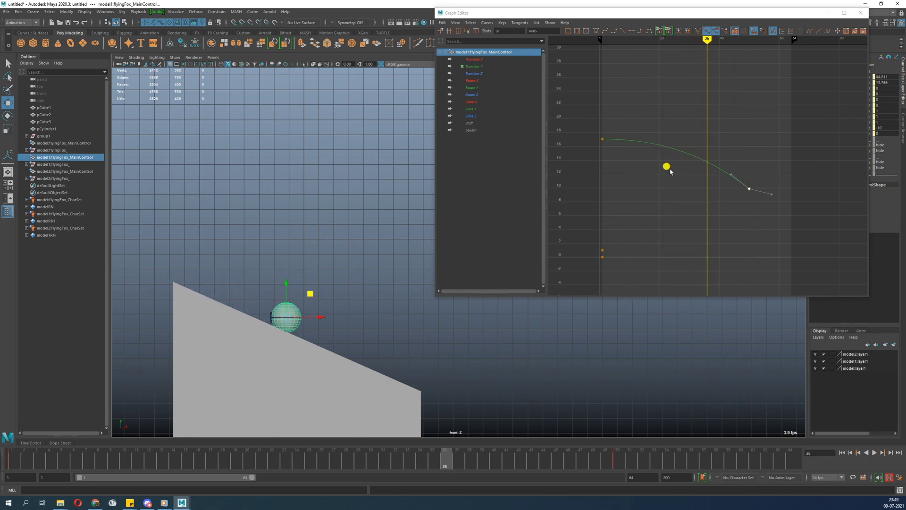
pyautogui.keyDown('alt'); pyautogui.moveTo(694, 144); pyautogui.dragTo(669, 192, button='middle'); pyautogui.keyUp('alt')
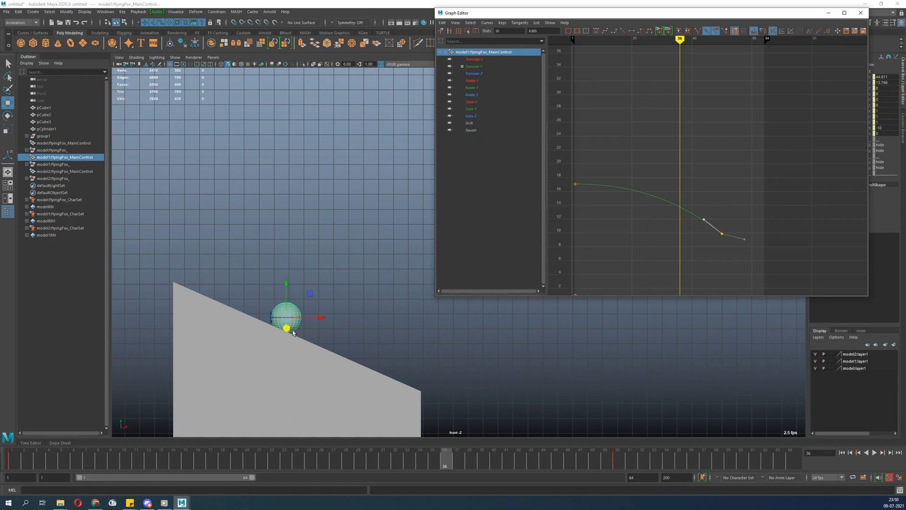
pyautogui.scroll(3, 659, 176)
pyautogui.scroll(3, 715, 175)
pyautogui.keyDown('alt'); pyautogui.moveTo(666, 211); pyautogui.dragTo(745, 147, button='middle'); pyautogui.keyUp('alt')
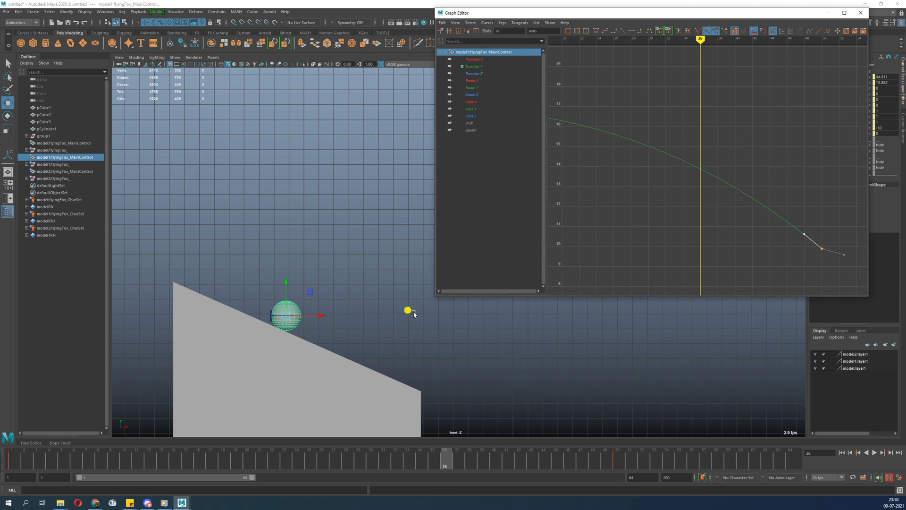
# Return to frame 1, view both translation curves together and play back the slide.
pyautogui.moveTo(440, 455); pyautogui.dragTo(4, 444)
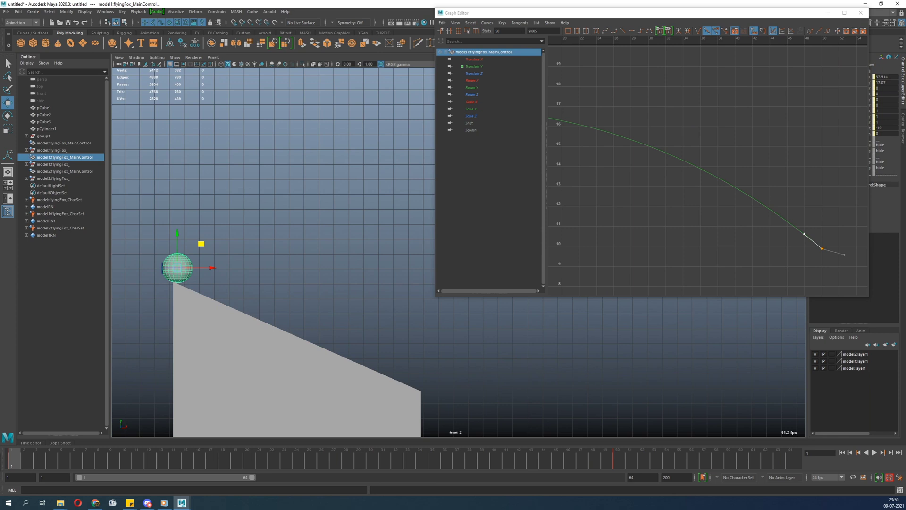
pyautogui.keyDown('alt'); pyautogui.moveTo(735, 197); pyautogui.dragTo(630, 197, button='right'); pyautogui.keyUp('alt')
pyautogui.keyDown('alt'); pyautogui.keyDown('shift'); pyautogui.moveTo(736, 173); pyautogui.dragTo(735, 239, button='middle'); pyautogui.keyUp('shift'); pyautogui.keyUp('alt')
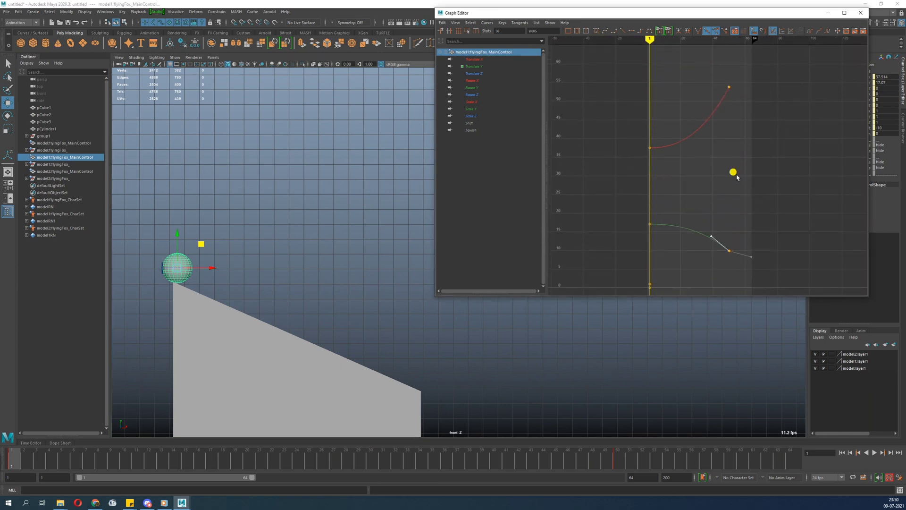
pyautogui.keyDown('alt'); pyautogui.keyDown('shift'); pyautogui.moveTo(740, 153); pyautogui.dragTo(742, 185, button='right'); pyautogui.keyUp('shift'); pyautogui.keyUp('alt')
pyautogui.click(874, 453)
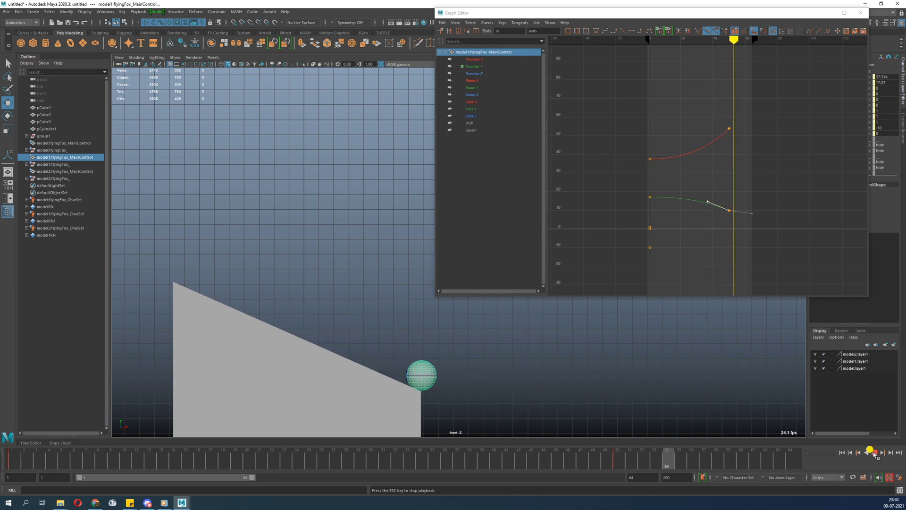
# Examine up close how the ball touches the slope at frame 49.
pyautogui.moveTo(606, 459)
pyautogui.mouseDown()
pyautogui.moveTo(617, 461)
pyautogui.moveTo(608, 461)
pyautogui.mouseUp()
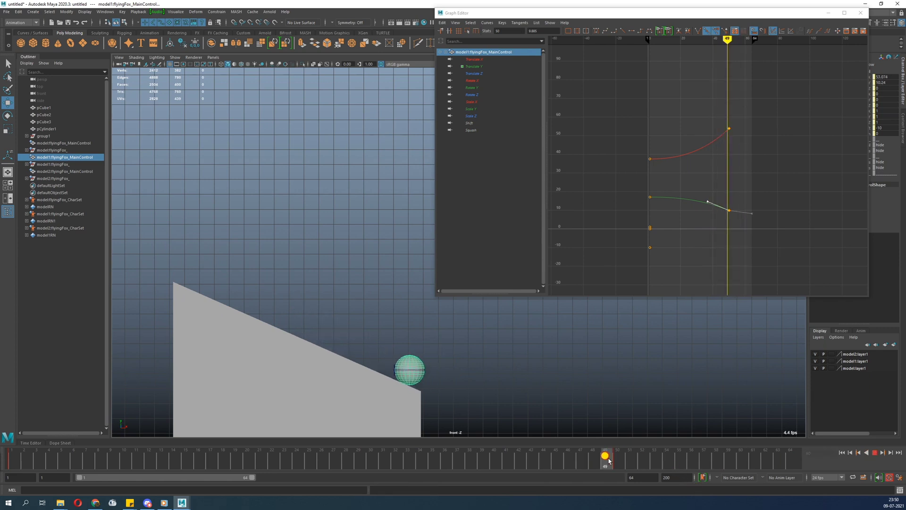
pyautogui.keyDown('alt'); pyautogui.moveTo(413, 344); pyautogui.dragTo(350, 228, button='middle'); pyautogui.keyUp('alt')
pyautogui.keyDown('alt'); pyautogui.moveTo(350, 228); pyautogui.dragTo(391, 318, button='right'); pyautogui.keyUp('alt')
pyautogui.keyDown('alt'); pyautogui.moveTo(391, 318); pyautogui.dragTo(454, 302, button='middle'); pyautogui.keyUp('alt')
pyautogui.keyDown('alt'); pyautogui.moveTo(482, 397); pyautogui.dragTo(533, 387, button='right'); pyautogui.keyUp('alt')
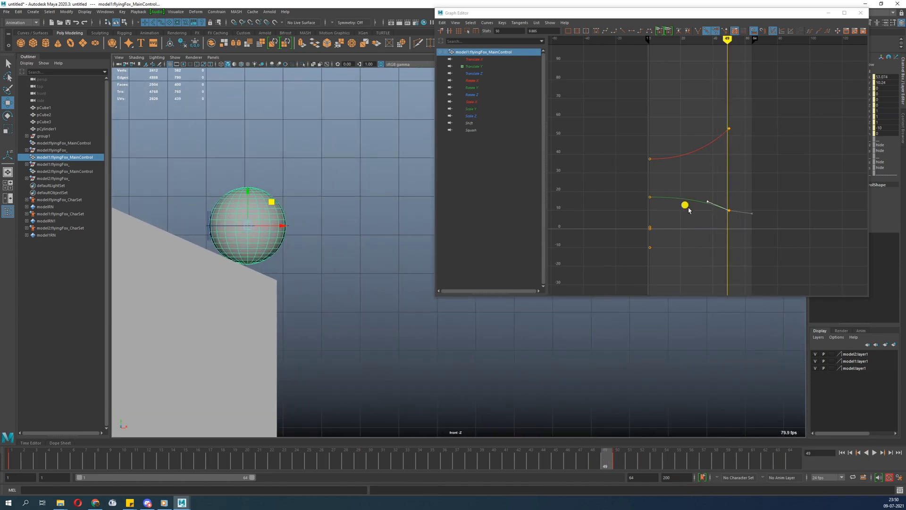
# Try adjusting the incoming tangent of the last Translate X key, undo it, and select the last keys of both curves.
pyautogui.keyDown('alt'); pyautogui.moveTo(734, 210); pyautogui.dragTo(765, 225, button='right'); pyautogui.keyUp('alt')
pyautogui.keyDown('alt'); pyautogui.moveTo(748, 220); pyautogui.dragTo(714, 130, button='middle'); pyautogui.keyUp('alt')
pyautogui.keyDown('alt'); pyautogui.moveTo(770, 254); pyautogui.dragTo(729, 238, button='right'); pyautogui.keyUp('alt')
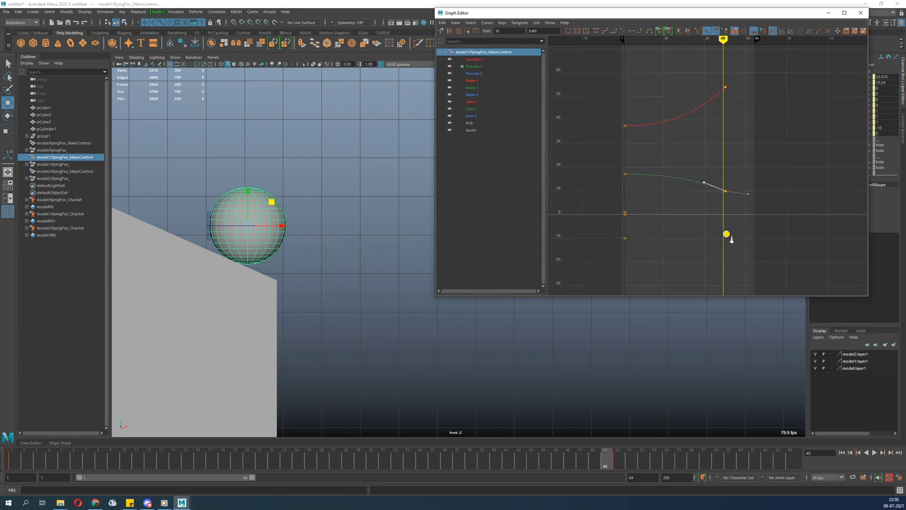
pyautogui.keyDown('alt'); pyautogui.moveTo(708, 173); pyautogui.dragTo(709, 202, button='middle'); pyautogui.keyUp('alt')
pyautogui.click(713, 128)
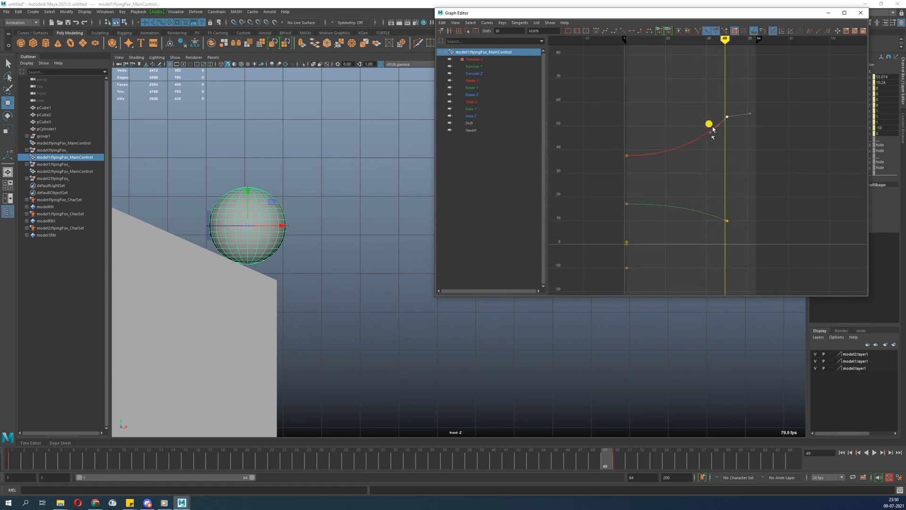
pyautogui.hotkey('ctrl', 'z')
pyautogui.moveTo(750, 249); pyautogui.dragTo(690, 271)
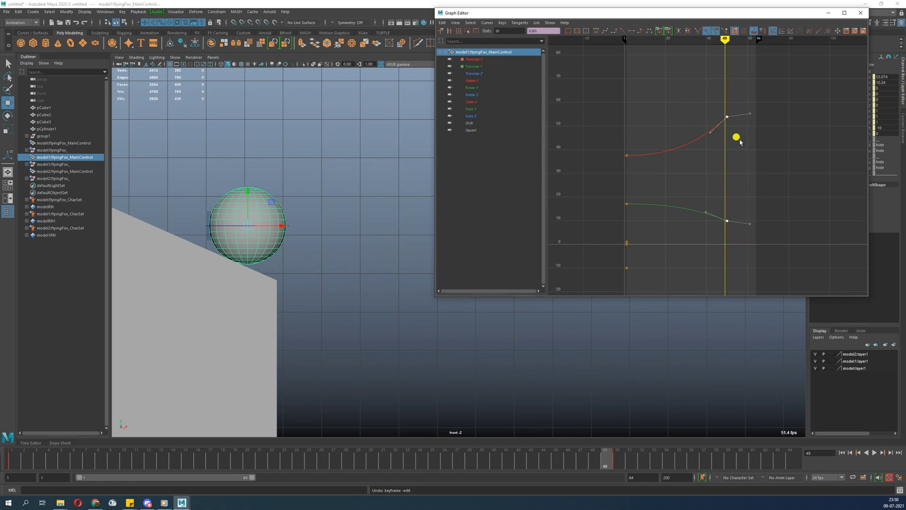
# Go to frame 50 and frame the ball at the slope's lower edge with the space below it.
pyautogui.click(260, 259)
pyautogui.click(620, 463)
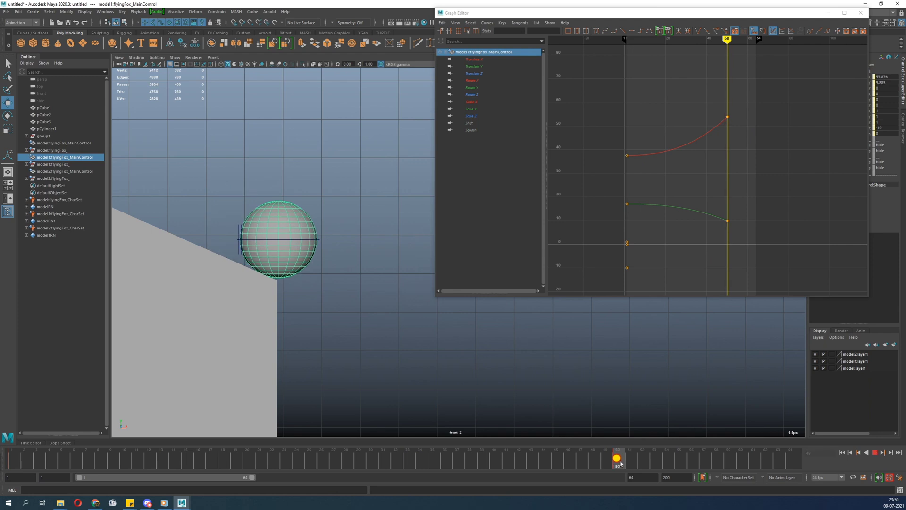
pyautogui.scroll(-4, 273, 267)
pyautogui.scroll(-2, 302, 293)
pyautogui.keyDown('alt'); pyautogui.moveTo(272, 267); pyautogui.dragTo(212, 273, button='middle'); pyautogui.keyUp('alt')
pyautogui.scroll(-1, 283, 284)
pyautogui.keyDown('alt'); pyautogui.moveTo(356, 314); pyautogui.dragTo(364, 318, button='middle'); pyautogui.keyUp('alt')
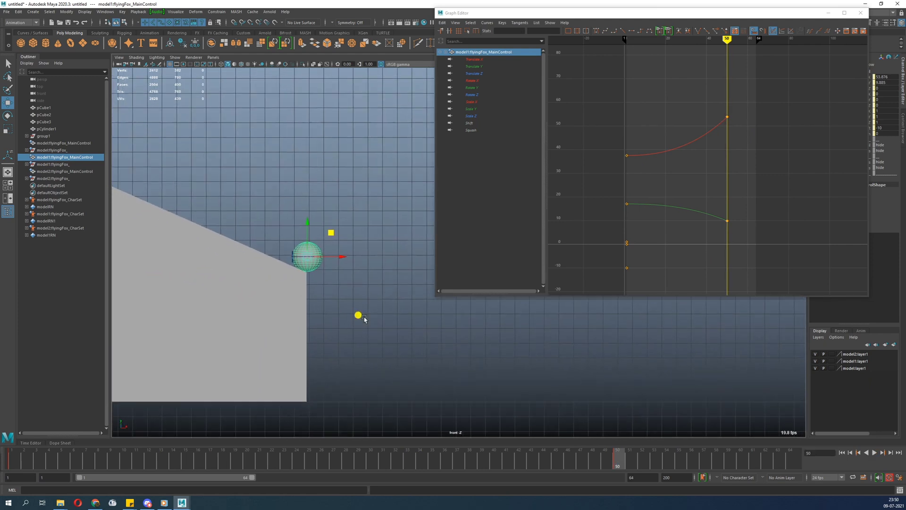
pyautogui.keyDown('alt'); pyautogui.moveTo(313, 413); pyautogui.dragTo(310, 301, button='middle'); pyautogui.keyUp('alt')
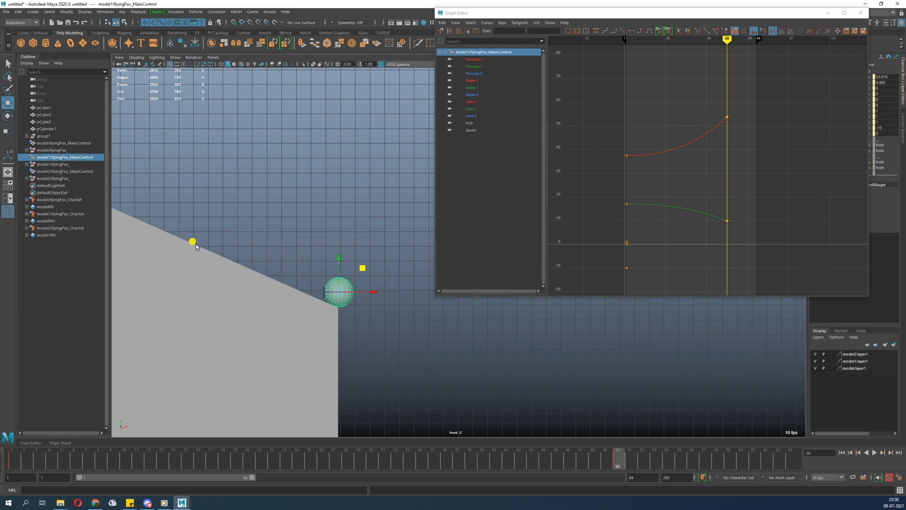
# At frame 61, place the ball on the ground beyond the slope and key it, ending at about X 63.2, Y 1.0.
pyautogui.moveTo(624, 465); pyautogui.dragTo(494, 459)
pyautogui.keyDown('alt'); pyautogui.moveTo(364, 310); pyautogui.dragTo(274, 241, button='middle'); pyautogui.keyUp('alt')
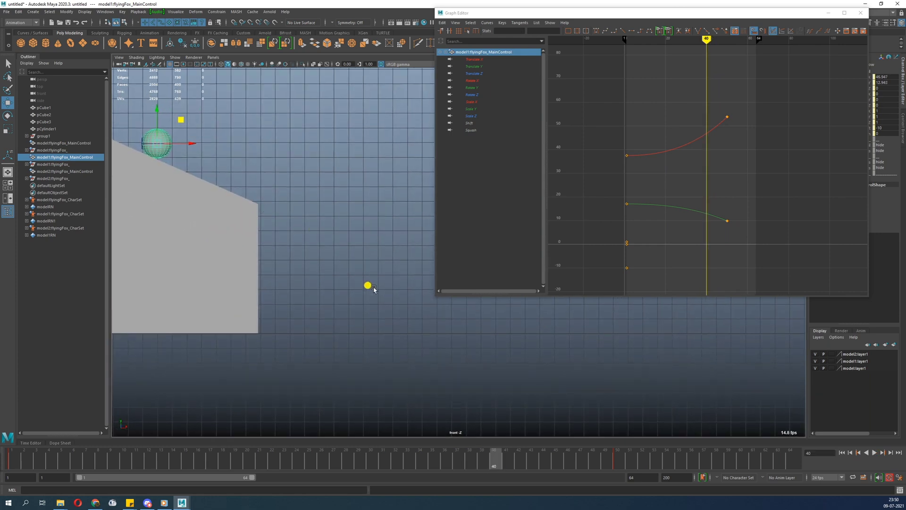
pyautogui.moveTo(499, 465); pyautogui.dragTo(744, 470)
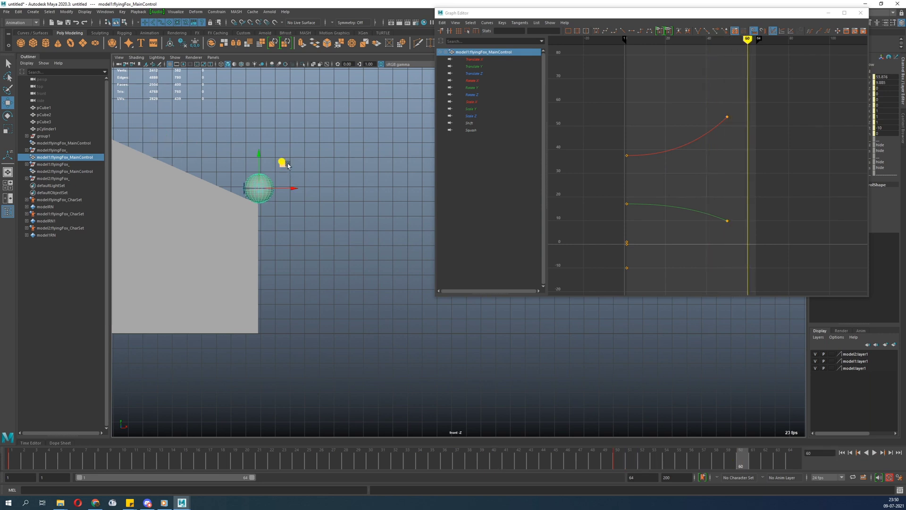
pyautogui.moveTo(283, 165); pyautogui.dragTo(413, 278)
pyautogui.moveTo(749, 459)
pyautogui.mouseDown()
pyautogui.moveTo(690, 443)
pyautogui.moveTo(596, 434)
pyautogui.moveTo(739, 453)
pyautogui.moveTo(395, 419)
pyautogui.moveTo(730, 455)
pyautogui.moveTo(766, 467)
pyautogui.moveTo(750, 466)
pyautogui.mouseUp()
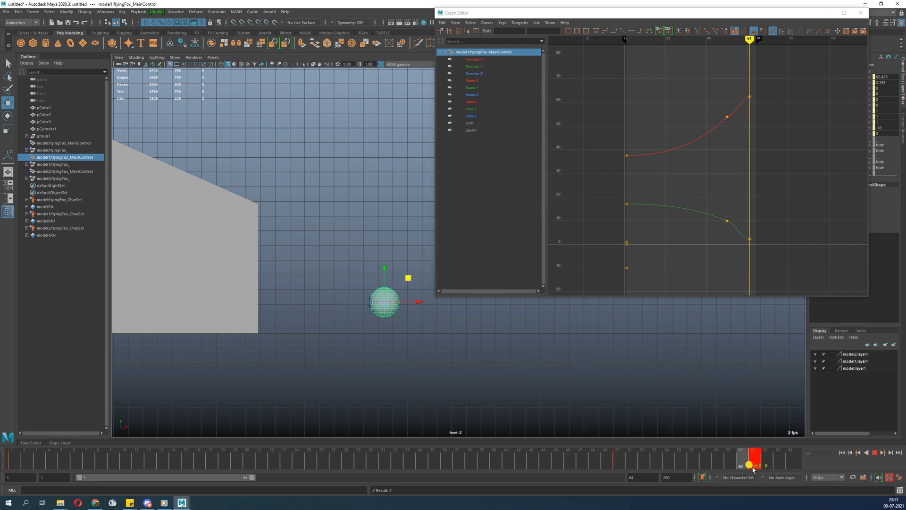
pyautogui.moveTo(403, 277); pyautogui.dragTo(416, 289)
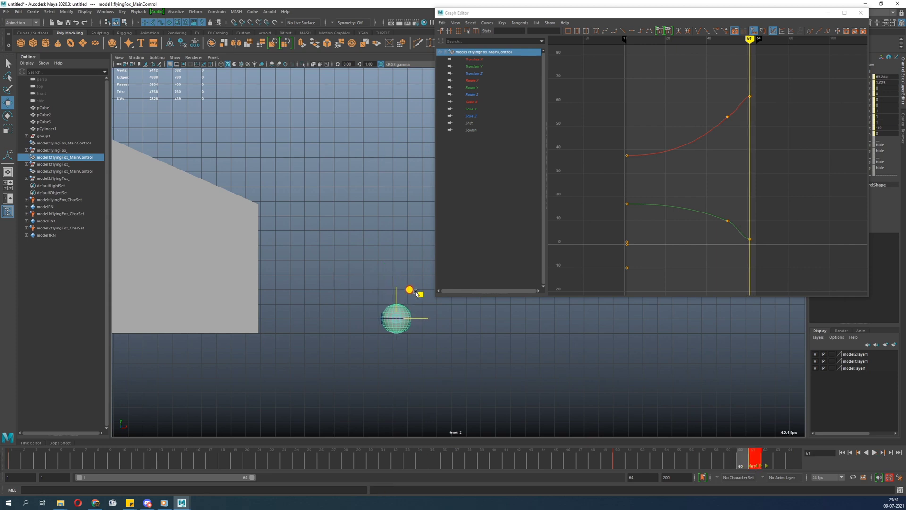
# Try adjusting the outgoing tangent of the Translate Y key at frame 50, and undo the change.
pyautogui.keyDown('alt'); pyautogui.moveTo(373, 257); pyautogui.dragTo(267, 233, button='right'); pyautogui.keyUp('alt')
pyautogui.keyDown('alt'); pyautogui.moveTo(267, 234); pyautogui.dragTo(253, 247, button='middle'); pyautogui.keyUp('alt')
pyautogui.keyDown('alt'); pyautogui.keyDown('shift'); pyautogui.moveTo(716, 196); pyautogui.dragTo(741, 209, button='right'); pyautogui.keyUp('shift'); pyautogui.keyUp('alt')
pyautogui.keyDown('alt'); pyautogui.moveTo(727, 213); pyautogui.dragTo(646, 212, button='middle'); pyautogui.keyUp('alt')
pyautogui.keyDown('alt'); pyautogui.keyDown('shift'); pyautogui.moveTo(646, 213); pyautogui.dragTo(680, 242, button='right'); pyautogui.keyUp('shift'); pyautogui.keyUp('alt')
pyautogui.keyDown('alt'); pyautogui.moveTo(693, 243); pyautogui.dragTo(694, 169, button='middle'); pyautogui.keyUp('alt')
pyautogui.keyDown('alt'); pyautogui.moveTo(694, 169); pyautogui.dragTo(701, 255, button='right'); pyautogui.keyUp('alt')
pyautogui.keyDown('alt'); pyautogui.moveTo(695, 274); pyautogui.dragTo(682, 148, button='middle'); pyautogui.keyUp('alt')
pyautogui.moveTo(625, 165); pyautogui.dragTo(678, 142)
pyautogui.keyDown('alt'); pyautogui.moveTo(668, 170); pyautogui.dragTo(682, 201, button='right'); pyautogui.keyUp('alt')
pyautogui.keyDown('alt'); pyautogui.moveTo(628, 175); pyautogui.dragTo(694, 208, button='middle'); pyautogui.keyUp('alt')
pyautogui.keyDown('alt'); pyautogui.moveTo(671, 173); pyautogui.dragTo(687, 188, button='right'); pyautogui.keyUp('alt')
pyautogui.keyDown('alt'); pyautogui.moveTo(599, 216); pyautogui.dragTo(712, 197, button='middle'); pyautogui.keyUp('alt')
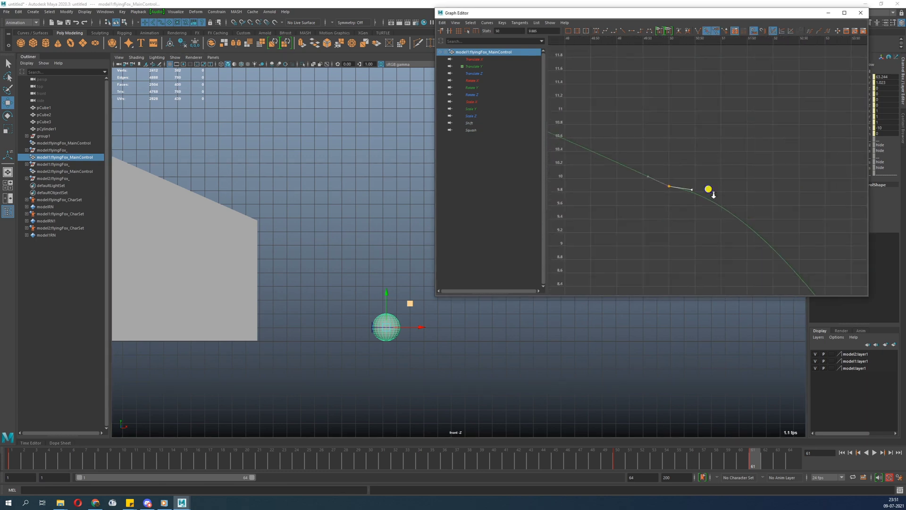
pyautogui.keyDown('alt'); pyautogui.moveTo(690, 176); pyautogui.dragTo(708, 194, button='right'); pyautogui.keyUp('alt')
pyautogui.moveTo(667, 200); pyautogui.dragTo(665, 211)
pyautogui.hotkey('ctrl', 'z')
# Go to frame 50 and flatten the tangents of that frame's keys on the Translate X and Translate Y curves.
pyautogui.keyDown('alt'); pyautogui.moveTo(684, 246); pyautogui.dragTo(674, 136, button='middle'); pyautogui.keyUp('alt')
pyautogui.keyDown('alt'); pyautogui.moveTo(674, 137); pyautogui.dragTo(633, 138, button='right'); pyautogui.keyUp('alt')
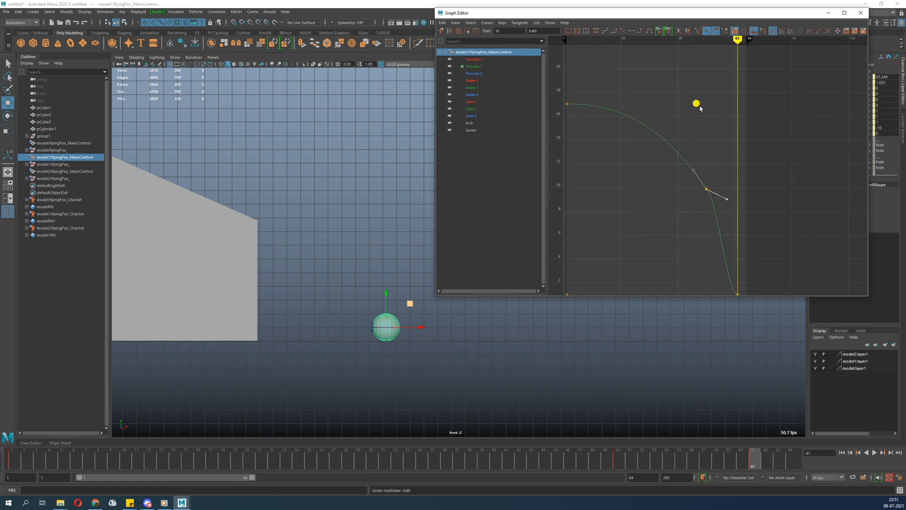
pyautogui.moveTo(690, 222)
pyautogui.keyDown('alt'); pyautogui.keyDown('shift'); pyautogui.mouseDown(button='right')
pyautogui.moveTo(671, 181)
pyautogui.moveTo(751, 141)
pyautogui.moveTo(726, 133)
pyautogui.moveTo(716, 88)
pyautogui.moveTo(726, 189)
pyautogui.moveTo(722, 172)
pyautogui.mouseUp(button='right'); pyautogui.keyUp('shift'); pyautogui.keyUp('alt')
pyautogui.keyDown('shift'); pyautogui.moveTo(708, 141); pyautogui.dragTo(723, 234); pyautogui.keyUp('shift')
pyautogui.click(617, 455)
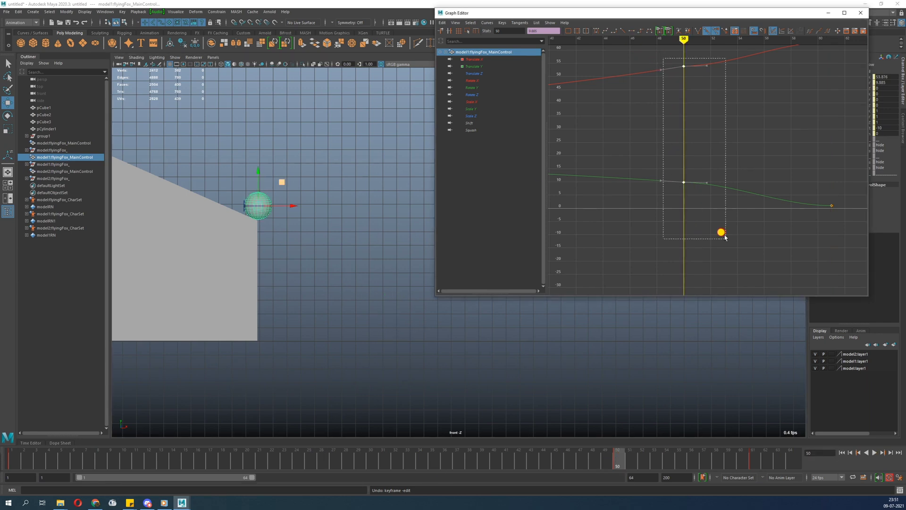
pyautogui.click(629, 29)
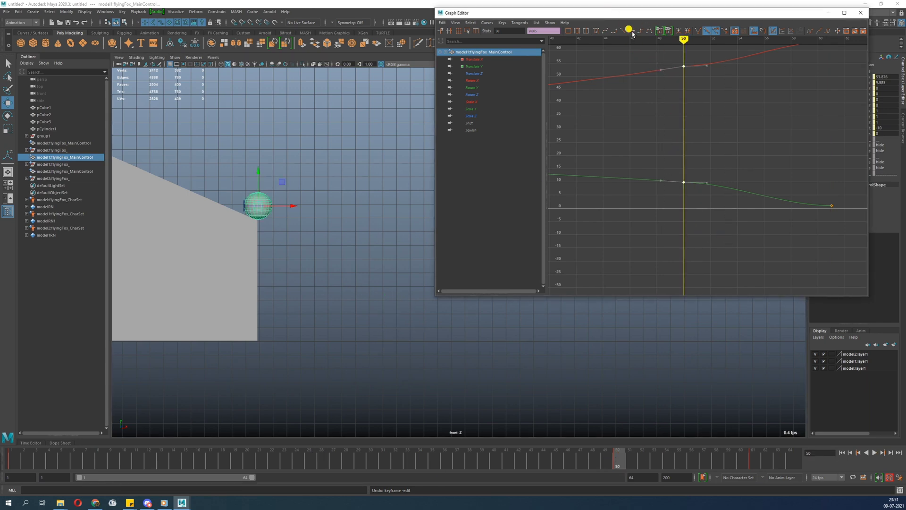
pyautogui.click(610, 32)
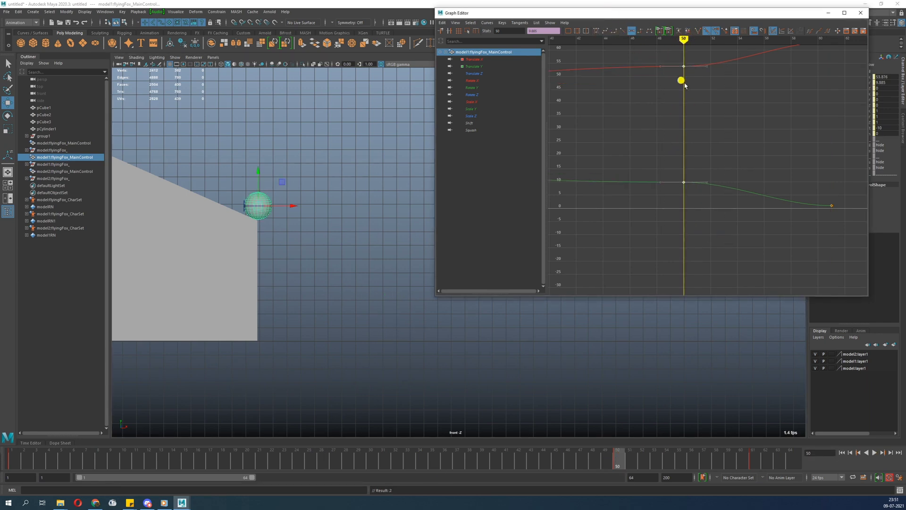
# Steepen the incoming tangent of the Translate X key at frame 50 so the curve accelerates towards it.
pyautogui.moveTo(661, 59); pyautogui.dragTo(666, 96)
pyautogui.keyDown('alt'); pyautogui.moveTo(644, 118); pyautogui.dragTo(703, 123, button='middle'); pyautogui.keyUp('alt')
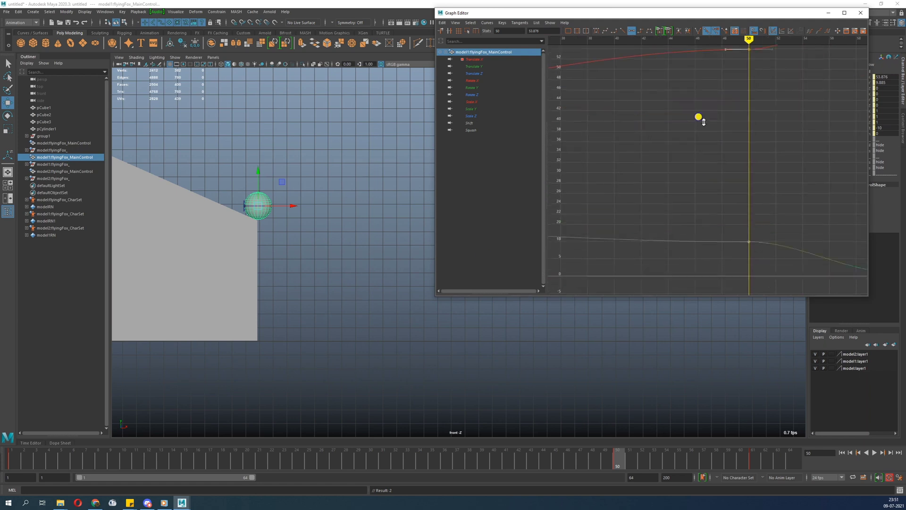
pyautogui.keyDown('alt'); pyautogui.moveTo(704, 122); pyautogui.dragTo(687, 142, button='right'); pyautogui.keyUp('alt')
pyautogui.keyDown('alt'); pyautogui.moveTo(687, 142); pyautogui.dragTo(760, 183, button='middle'); pyautogui.keyUp('alt')
pyautogui.moveTo(770, 162); pyautogui.dragTo(765, 186, button='middle')
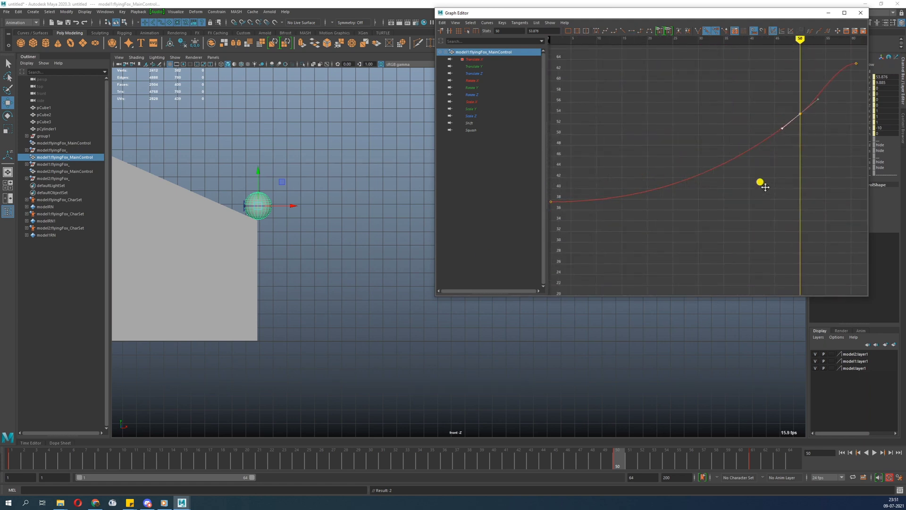
# Angle the incoming tangent of the Translate Y key at frame 50 downward and frame all curves.
pyautogui.keyDown('alt'); pyautogui.moveTo(759, 241); pyautogui.dragTo(758, 87, button='middle'); pyautogui.keyUp('alt')
pyautogui.moveTo(765, 179); pyautogui.dragTo(781, 206)
pyautogui.moveTo(774, 210); pyautogui.dragTo(775, 211, button='middle')
pyautogui.press('a')
# Scrub the slide to frame 33 and fine-tune the Translate X tangent entering frame 50 to correct the ball's position along the slope.
pyautogui.click(90, 462)
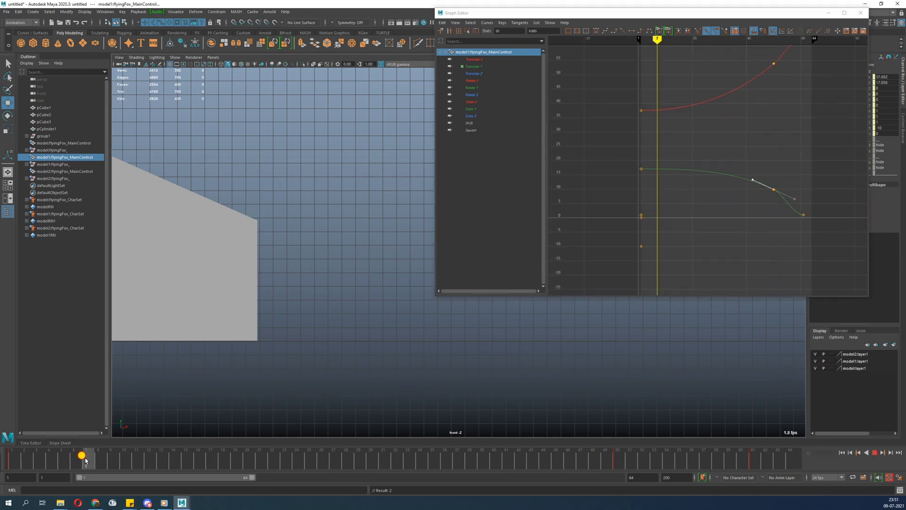
pyautogui.keyDown('alt'); pyautogui.moveTo(198, 322); pyautogui.dragTo(311, 367, button='middle'); pyautogui.keyUp('alt')
pyautogui.click(136, 463)
pyautogui.moveTo(136, 461); pyautogui.dragTo(409, 476)
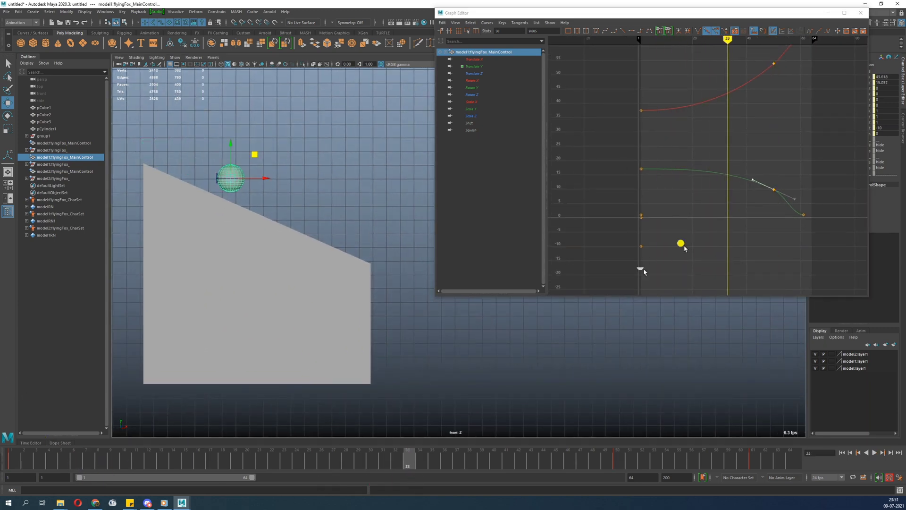
pyautogui.keyDown('alt'); pyautogui.moveTo(774, 77); pyautogui.dragTo(744, 188, button='middle'); pyautogui.keyUp('alt')
pyautogui.keyDown('alt'); pyautogui.keyDown('shift'); pyautogui.moveTo(745, 188); pyautogui.dragTo(734, 170, button='right'); pyautogui.keyUp('shift'); pyautogui.keyUp('alt')
pyautogui.keyDown('alt'); pyautogui.moveTo(734, 170); pyautogui.dragTo(747, 154, button='middle'); pyautogui.keyUp('alt')
pyautogui.moveTo(747, 155); pyautogui.dragTo(739, 141)
pyautogui.moveTo(748, 189); pyautogui.dragTo(752, 205, button='middle')
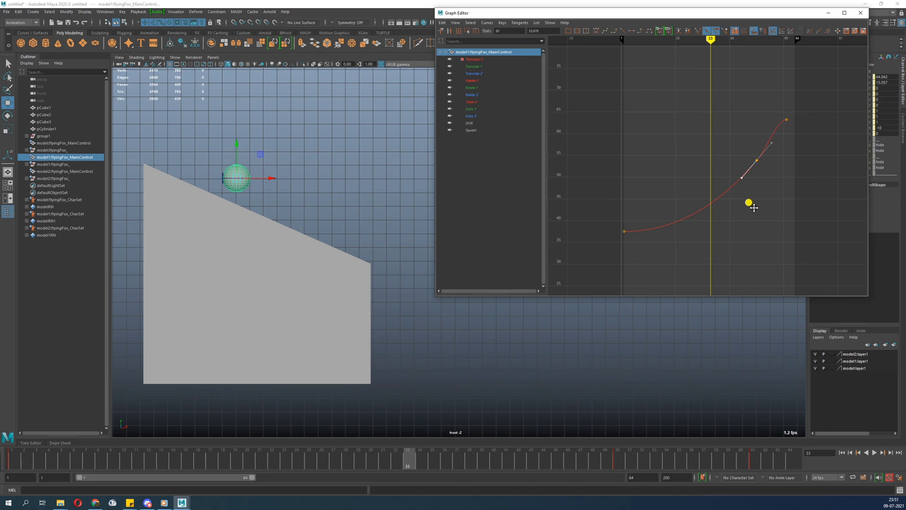
# Adjust the Translate Y tangent entering frame 50 so the ball rests on the slope at frame 33.
pyautogui.keyDown('alt'); pyautogui.moveTo(735, 251); pyautogui.dragTo(729, 153, button='middle'); pyautogui.keyUp('alt')
pyautogui.moveTo(738, 214); pyautogui.dragTo(713, 238)
pyautogui.moveTo(743, 190)
pyautogui.mouseDown()
pyautogui.moveTo(754, 250)
pyautogui.moveTo(759, 203)
pyautogui.moveTo(722, 252)
pyautogui.mouseUp()
pyautogui.hotkey('ctrl', 'z')
pyautogui.moveTo(712, 252); pyautogui.dragTo(709, 256, button='middle')
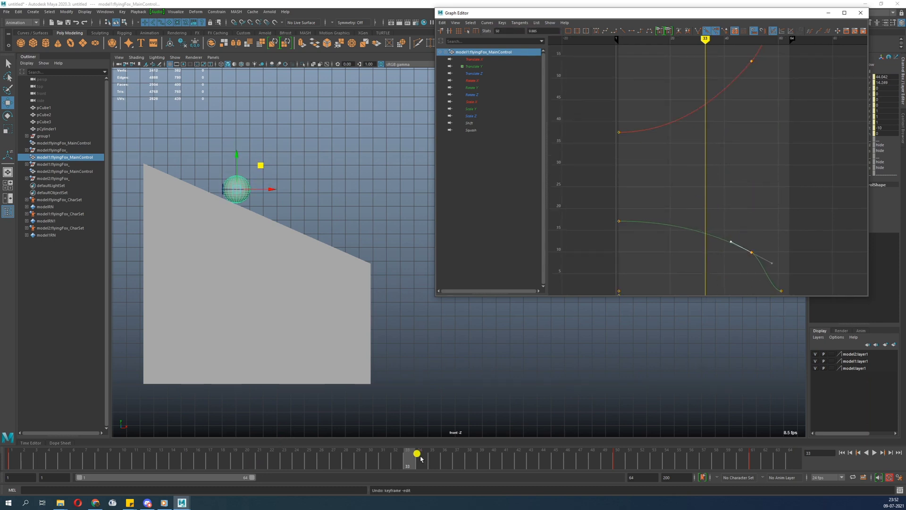
# Scrub the fall to frame 58 and steepen the Translate Y tangent entering frame 61 so the ball accelerates downward.
pyautogui.moveTo(421, 458); pyautogui.dragTo(633, 477)
pyautogui.keyDown('alt'); pyautogui.moveTo(486, 391); pyautogui.dragTo(369, 370, button='middle'); pyautogui.keyUp('alt')
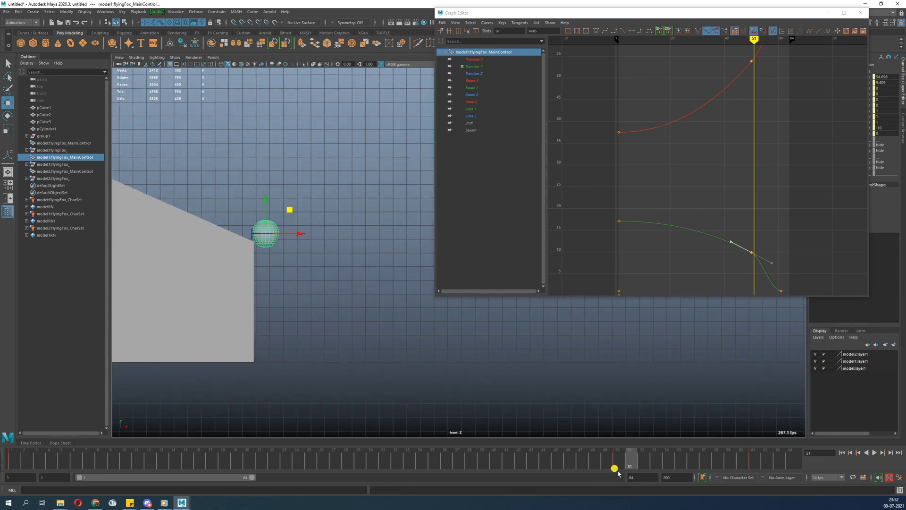
pyautogui.moveTo(616, 468); pyautogui.dragTo(717, 461)
pyautogui.scroll(4, 775, 227)
pyautogui.keyDown('alt'); pyautogui.moveTo(774, 227); pyautogui.dragTo(683, 223, button='middle'); pyautogui.keyUp('alt')
pyautogui.scroll(3, 679, 245)
pyautogui.keyDown('alt'); pyautogui.moveTo(677, 255); pyautogui.dragTo(689, 157, button='middle'); pyautogui.keyUp('alt')
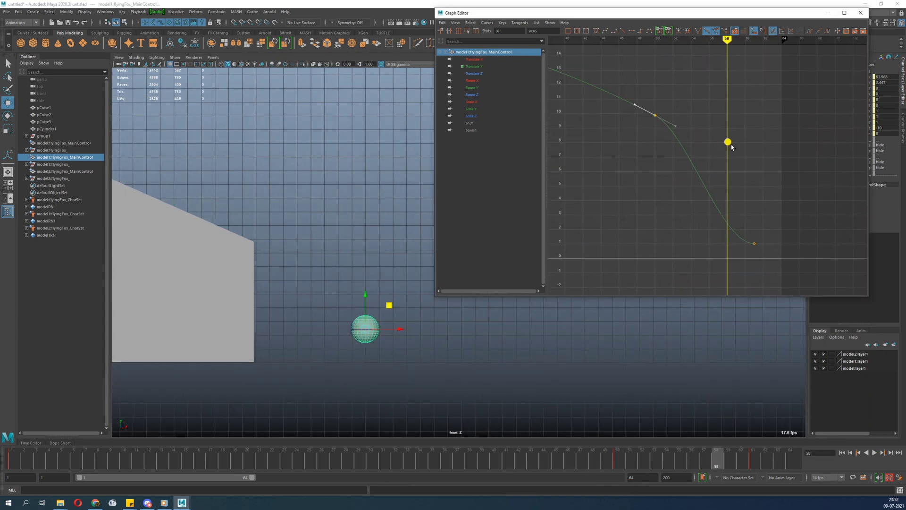
pyautogui.moveTo(716, 155)
pyautogui.keyDown('alt'); pyautogui.mouseDown(button='right')
pyautogui.moveTo(736, 159)
pyautogui.moveTo(716, 187)
pyautogui.moveTo(716, 164)
pyautogui.mouseUp(button='right'); pyautogui.keyUp('alt')
pyautogui.moveTo(726, 184); pyautogui.dragTo(756, 236)
pyautogui.moveTo(704, 158); pyautogui.dragTo(736, 255)
pyautogui.moveTo(708, 216); pyautogui.dragTo(711, 175, button='middle')
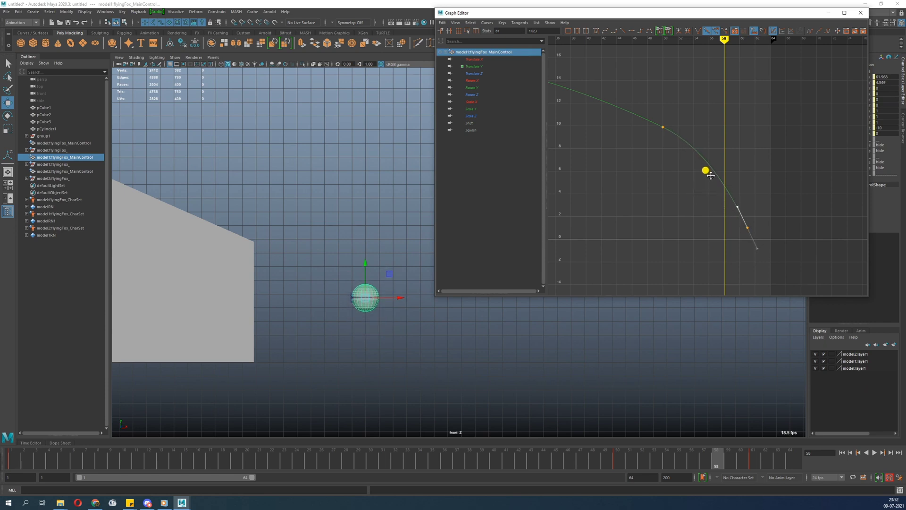
pyautogui.moveTo(711, 175); pyautogui.dragTo(712, 176)
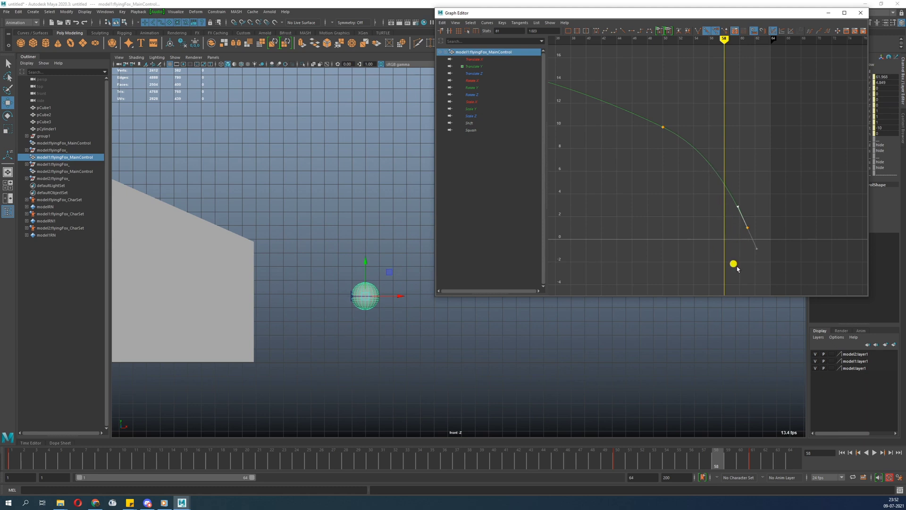
# Steepen the incoming tangent of the Translate X key at frame 61 so the ball keeps moving forward as it falls.
pyautogui.moveTo(711, 459); pyautogui.dragTo(731, 465)
pyautogui.scroll(-4, 699, 212)
pyautogui.keyDown('alt'); pyautogui.moveTo(689, 206); pyautogui.dragTo(667, 367, button='middle'); pyautogui.keyUp('alt')
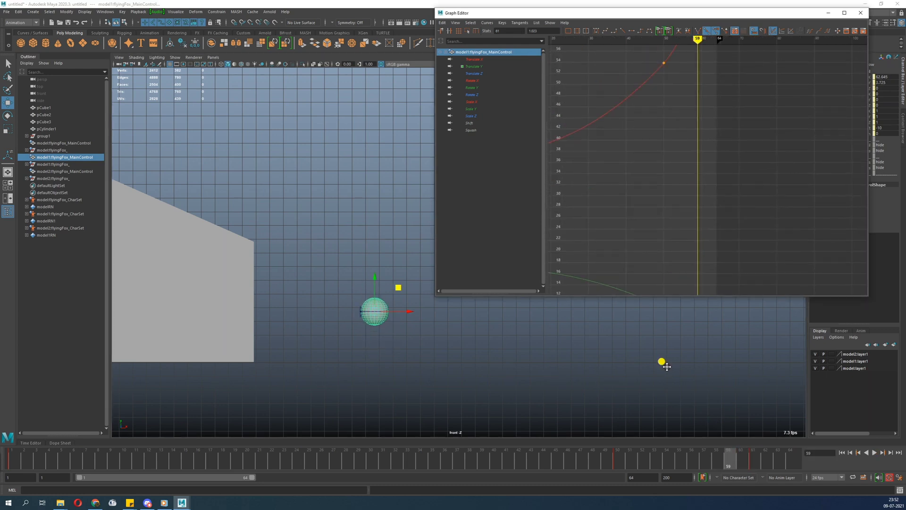
pyautogui.moveTo(678, 171)
pyautogui.keyDown('alt'); pyautogui.keyDown('shift'); pyautogui.mouseDown(button='right')
pyautogui.moveTo(679, 180)
pyautogui.moveTo(681, 170)
pyautogui.mouseUp(button='right'); pyautogui.keyUp('shift'); pyautogui.keyUp('alt')
pyautogui.keyDown('alt'); pyautogui.moveTo(683, 169); pyautogui.dragTo(674, 210, button='middle'); pyautogui.keyUp('alt')
pyautogui.keyDown('alt'); pyautogui.moveTo(674, 210); pyautogui.dragTo(692, 230, button='right'); pyautogui.keyUp('alt')
pyautogui.keyDown('alt'); pyautogui.moveTo(641, 145); pyautogui.dragTo(718, 153, button='middle'); pyautogui.keyUp('alt')
pyautogui.moveTo(718, 89); pyautogui.dragTo(725, 204)
pyautogui.keyDown('alt'); pyautogui.moveTo(679, 265); pyautogui.dragTo(638, 263, button='right'); pyautogui.keyUp('alt')
# At frame 61, shift the landed ball back towards the slope to about X 62.3, and go to frame 62.
pyautogui.moveTo(738, 463); pyautogui.dragTo(754, 482)
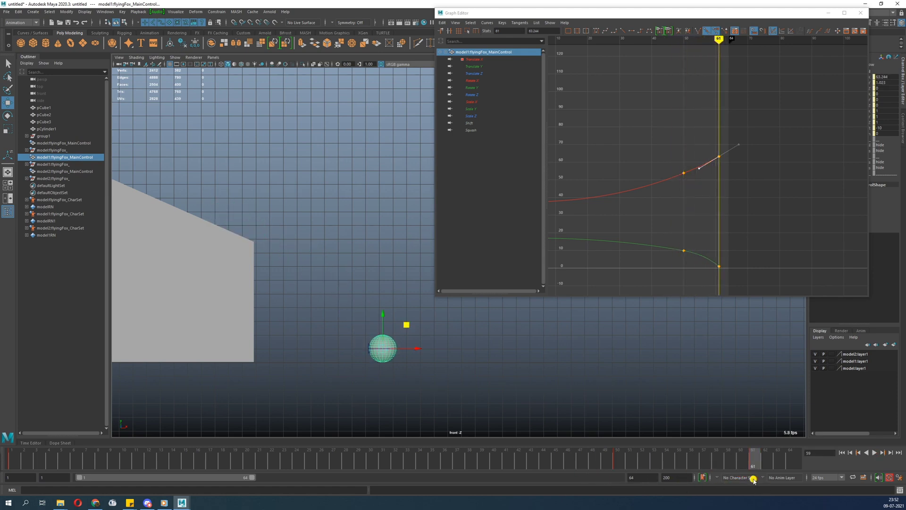
pyautogui.moveTo(410, 350); pyautogui.dragTo(397, 352)
pyautogui.moveTo(744, 466); pyautogui.dragTo(764, 478)
# Refine the incoming tangent of the Translate Y key at frame 61 to smooth the arc of the fall.
pyautogui.keyDown('alt'); pyautogui.keyDown('shift'); pyautogui.moveTo(683, 191); pyautogui.dragTo(718, 205, button='right'); pyautogui.keyUp('shift'); pyautogui.keyUp('alt')
pyautogui.keyDown('alt'); pyautogui.keyDown('shift'); pyautogui.moveTo(723, 165); pyautogui.dragTo(736, 155, button='middle'); pyautogui.keyUp('shift'); pyautogui.keyUp('alt')
pyautogui.keyDown('alt'); pyautogui.keyDown('shift'); pyautogui.moveTo(716, 211); pyautogui.dragTo(696, 236, button='right'); pyautogui.keyUp('shift'); pyautogui.keyUp('alt')
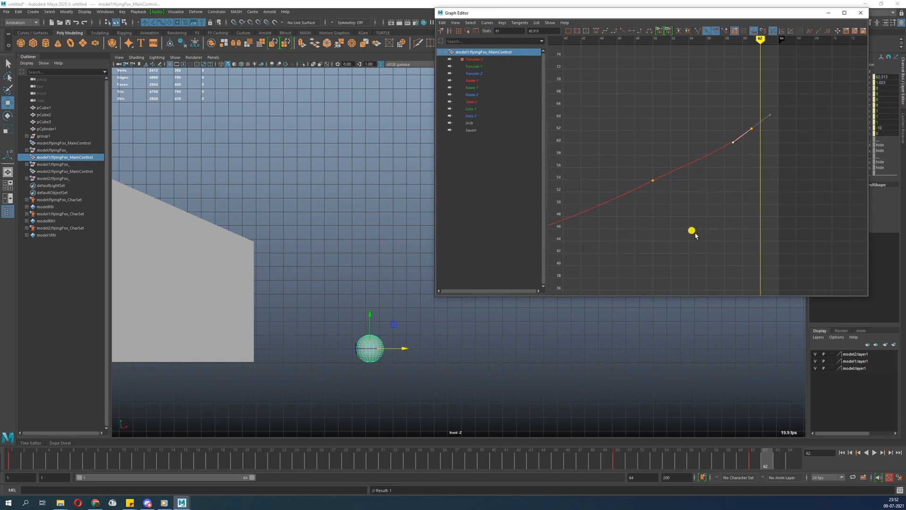
pyautogui.keyDown('alt'); pyautogui.keyDown('shift'); pyautogui.moveTo(673, 269); pyautogui.dragTo(686, 87, button='middle'); pyautogui.keyUp('shift'); pyautogui.keyUp('alt')
pyautogui.keyDown('alt'); pyautogui.keyDown('shift'); pyautogui.moveTo(693, 141); pyautogui.dragTo(704, 197, button='right'); pyautogui.keyUp('shift'); pyautogui.keyUp('alt')
pyautogui.moveTo(730, 228); pyautogui.dragTo(833, 295)
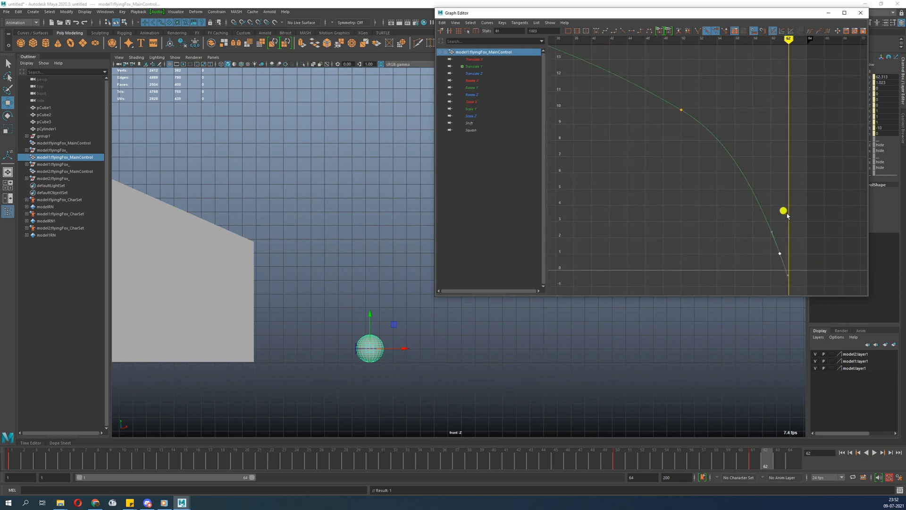
pyautogui.moveTo(787, 214); pyautogui.dragTo(730, 243)
pyautogui.moveTo(730, 242); pyautogui.dragTo(726, 240, button='middle')
pyautogui.moveTo(751, 227); pyautogui.dragTo(752, 222, button='middle')
pyautogui.moveTo(751, 222)
pyautogui.keyDown('alt'); pyautogui.mouseDown(button='right')
pyautogui.moveTo(734, 219)
pyautogui.moveTo(765, 224)
pyautogui.mouseUp(button='right'); pyautogui.keyUp('alt')
pyautogui.moveTo(738, 138); pyautogui.dragTo(735, 138, button='middle')
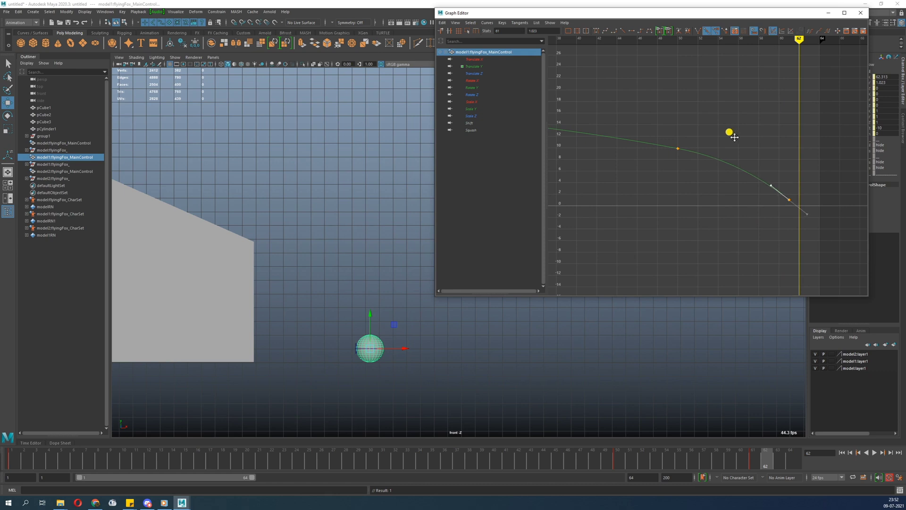
# Refine the Translate X tangent entering frame 61 so the curve leaves frame 50 smoothly.
pyautogui.keyDown('alt'); pyautogui.moveTo(716, 103); pyautogui.dragTo(734, 92, button='right'); pyautogui.keyUp('alt')
pyautogui.moveTo(734, 92); pyautogui.dragTo(781, 201)
pyautogui.keyDown('alt'); pyautogui.keyDown('shift'); pyautogui.moveTo(780, 200); pyautogui.dragTo(775, 130, button='right'); pyautogui.keyUp('shift'); pyautogui.keyUp('alt')
pyautogui.keyDown('alt'); pyautogui.moveTo(754, 145); pyautogui.dragTo(745, 193, button='middle'); pyautogui.keyUp('alt')
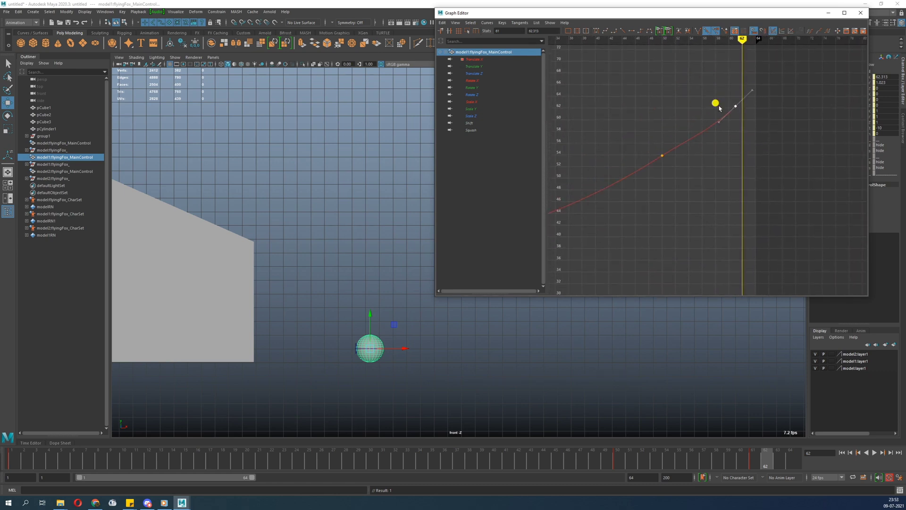
pyautogui.moveTo(718, 101); pyautogui.dragTo(724, 130)
pyautogui.moveTo(723, 130); pyautogui.dragTo(719, 131, button='middle')
# Frame the whole slope with the landing area and play the animation forward and in reverse.
pyautogui.keyDown('alt'); pyautogui.moveTo(716, 131); pyautogui.dragTo(670, 265, button='right'); pyautogui.keyUp('alt')
pyautogui.click(754, 466)
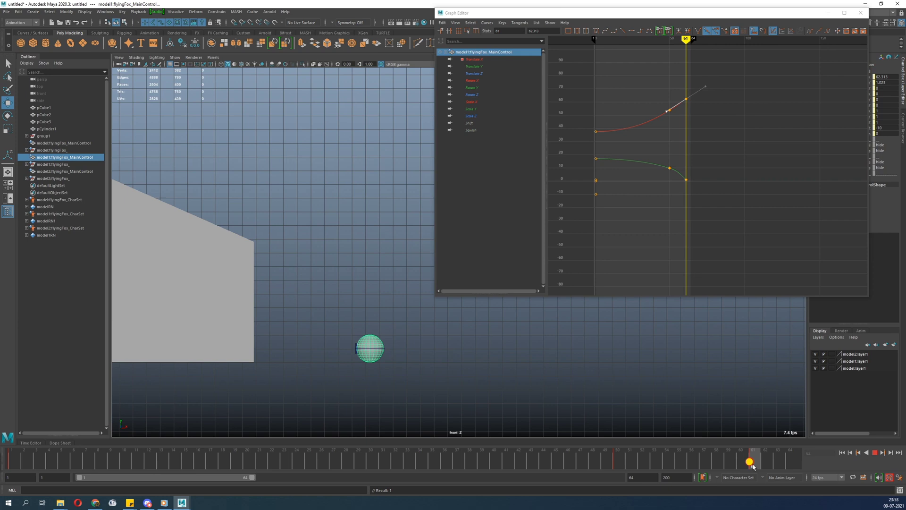
pyautogui.click(216, 489)
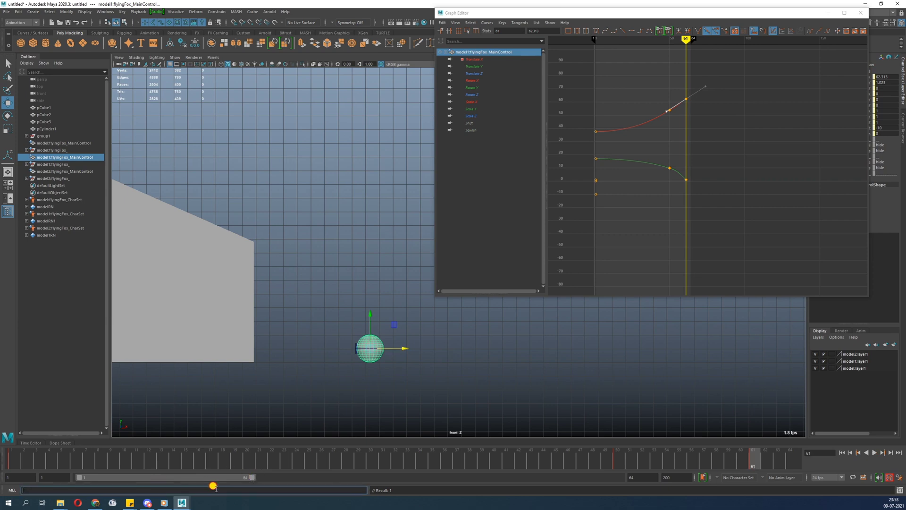
pyautogui.keyDown('alt'); pyautogui.moveTo(371, 405); pyautogui.dragTo(297, 307, button='right'); pyautogui.keyUp('alt')
pyautogui.keyDown('alt'); pyautogui.moveTo(297, 307); pyautogui.dragTo(389, 390, button='middle'); pyautogui.keyUp('alt')
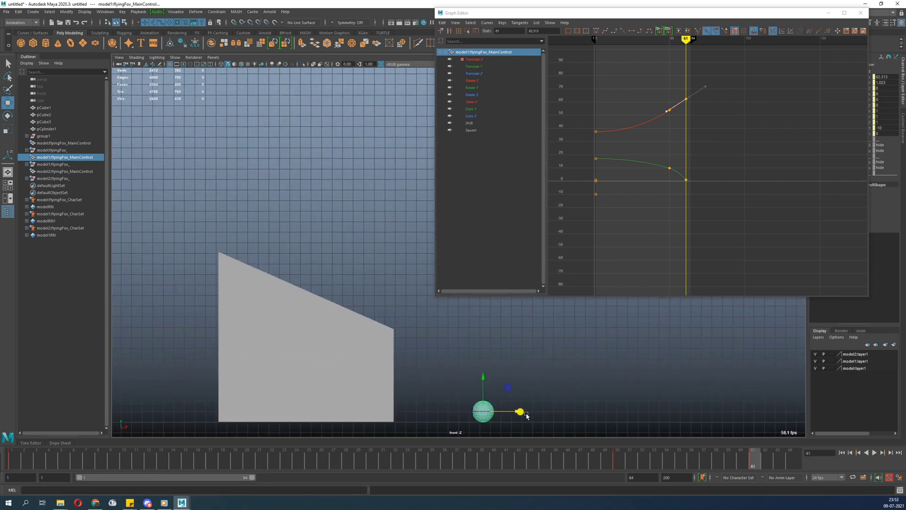
pyautogui.click(875, 452)
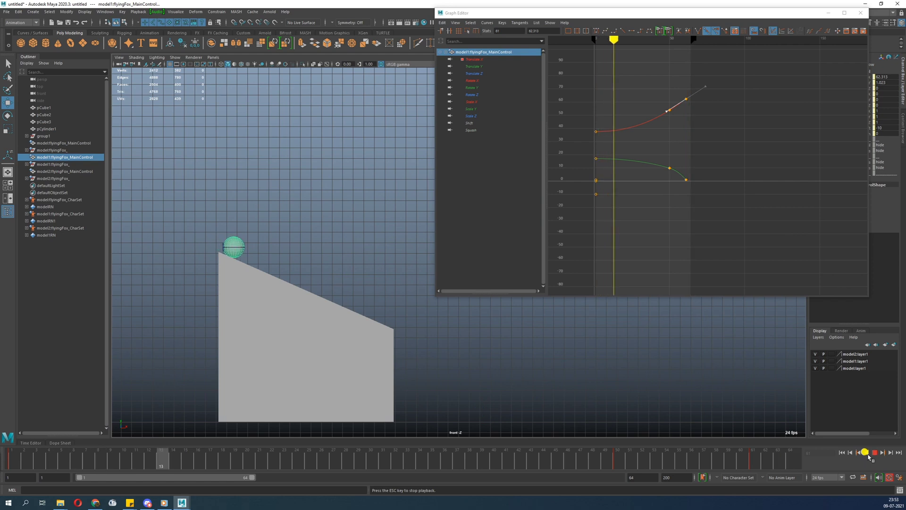
pyautogui.click(867, 452)
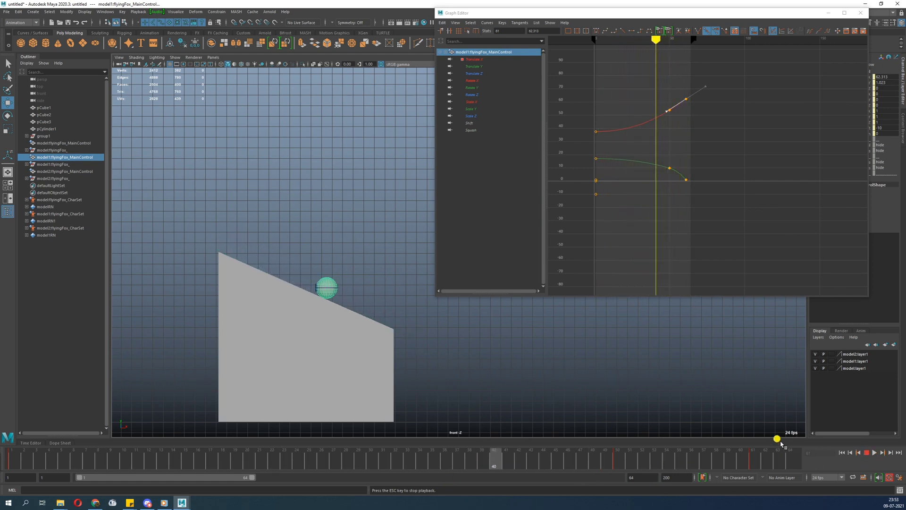
pyautogui.click(866, 452)
# Key the rotation of the ball's tail control at frame 1 and go to frame 61.
pyautogui.click(234, 252)
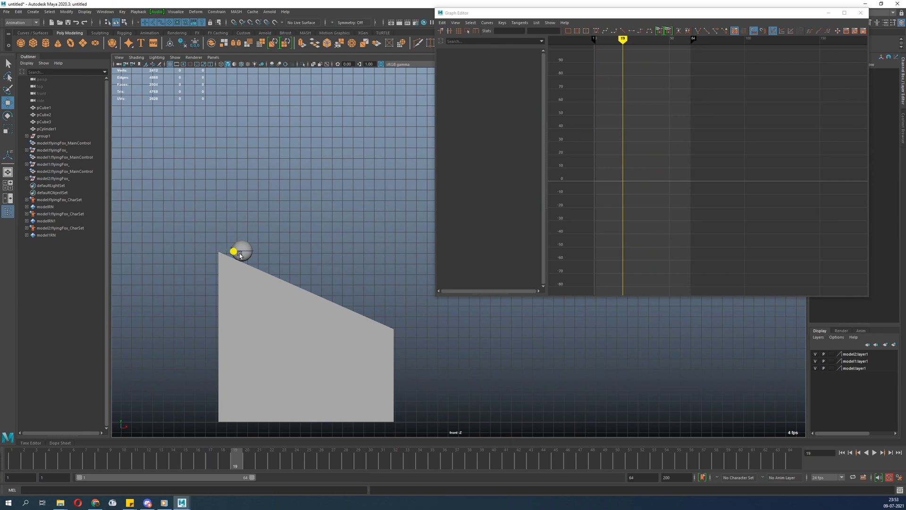
pyautogui.click(239, 254)
pyautogui.hotkey('alt', 'shift', 'v')
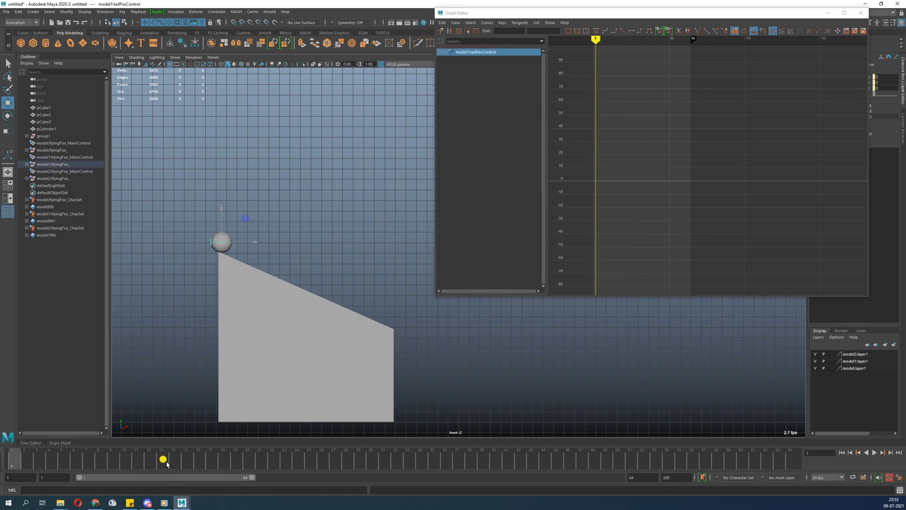
pyautogui.click(216, 250)
pyautogui.click(212, 238)
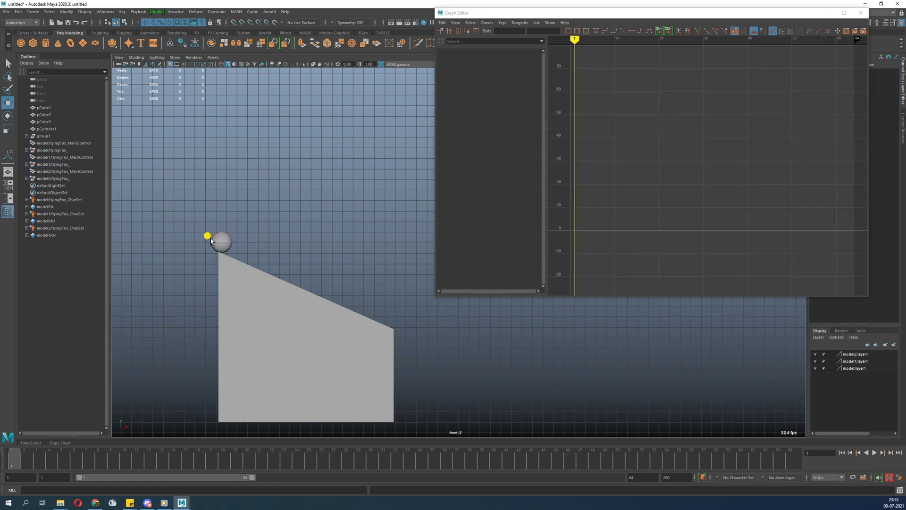
pyautogui.click(224, 243)
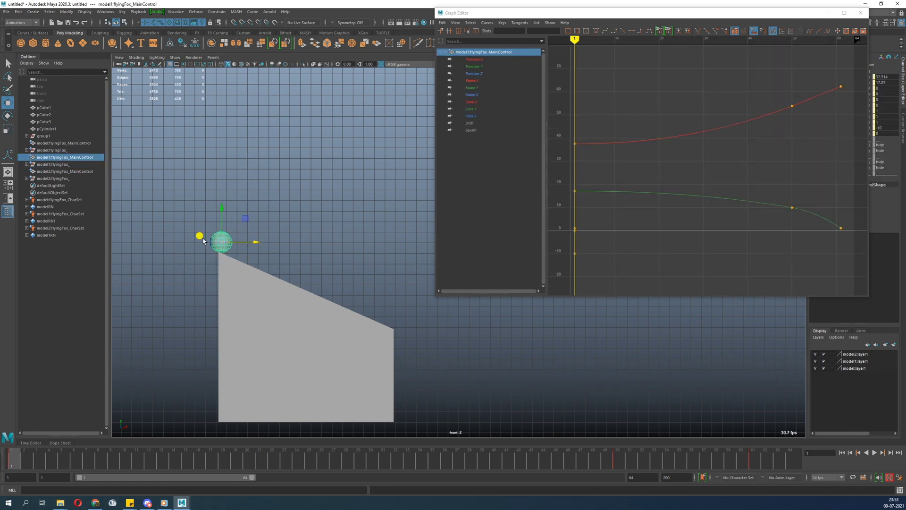
pyautogui.click(198, 237)
pyautogui.click(207, 241)
pyautogui.moveTo(12, 461)
pyautogui.mouseDown()
pyautogui.moveTo(738, 462)
pyautogui.moveTo(749, 470)
pyautogui.mouseUp()
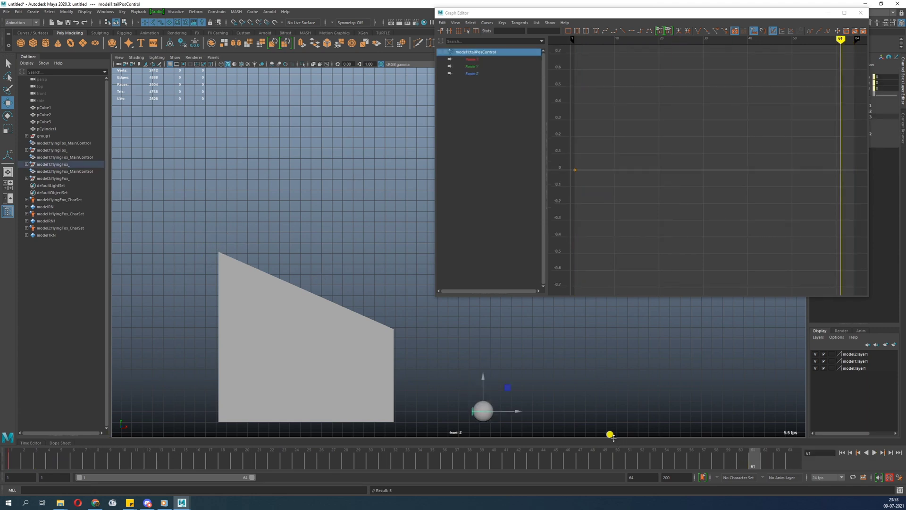
# Rotate the tail control about Z to about -809° at frame 61, key it and play the animation.
pyautogui.press('e')
pyautogui.moveTo(503, 387); pyautogui.dragTo(528, 447)
pyautogui.press('s')
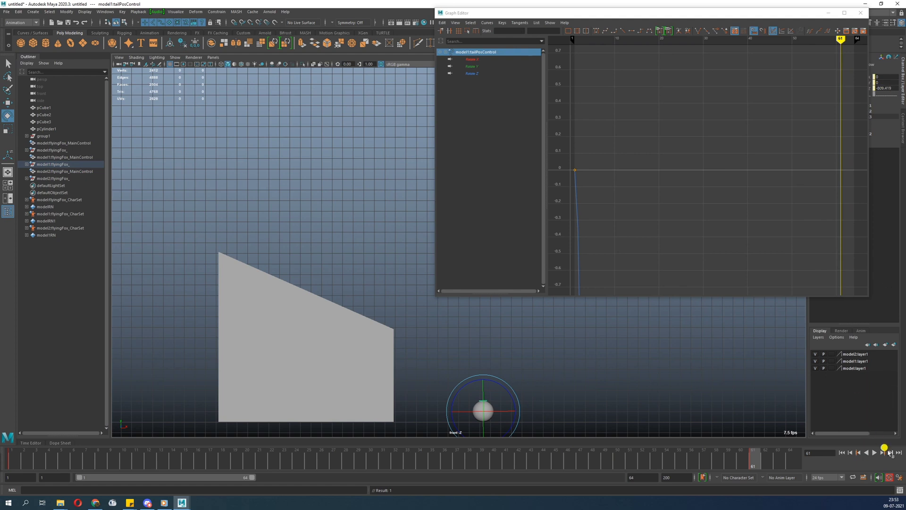
pyautogui.click(874, 453)
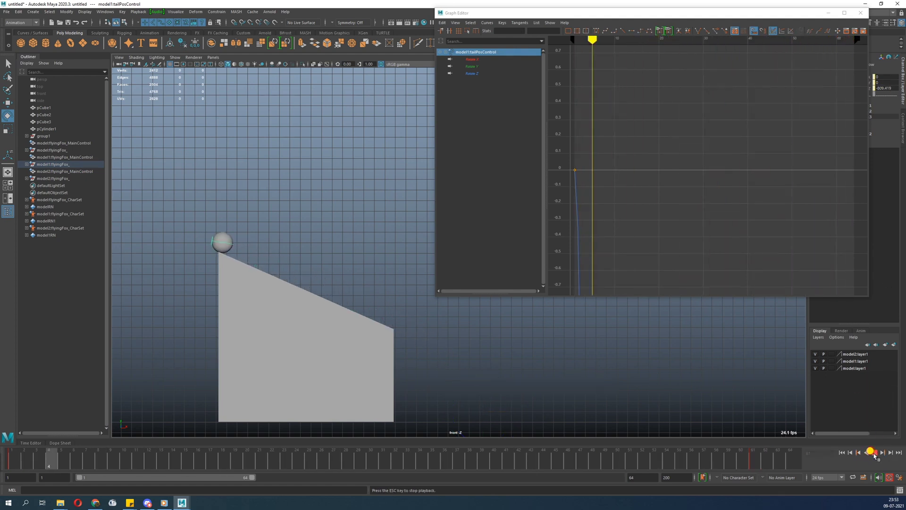
pyautogui.click(321, 250)
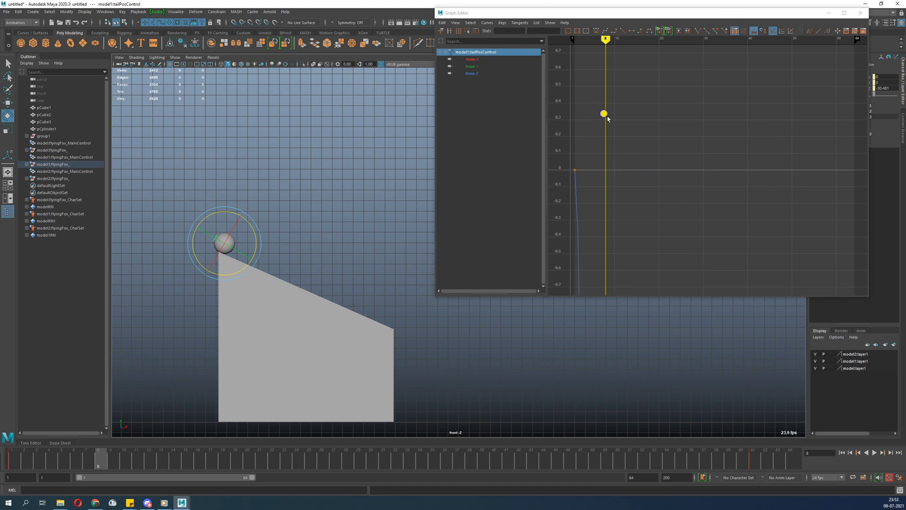
# Adjust the incoming tangent of the tail control's Rotate Z key at frame 61 so the rotation accelerates from frame 1.
pyautogui.keyDown('alt'); pyautogui.keyDown('shift'); pyautogui.moveTo(607, 116); pyautogui.dragTo(623, 275, button='right'); pyautogui.keyUp('shift'); pyautogui.keyUp('alt')
pyautogui.keyDown('alt'); pyautogui.keyDown('shift'); pyautogui.moveTo(630, 167); pyautogui.dragTo(632, 224, button='right'); pyautogui.keyUp('shift'); pyautogui.keyUp('alt')
pyautogui.moveTo(737, 151); pyautogui.dragTo(769, 222)
pyautogui.keyDown('alt'); pyautogui.moveTo(778, 163); pyautogui.dragTo(721, 169, button='middle'); pyautogui.keyUp('alt')
pyautogui.keyDown('alt'); pyautogui.moveTo(722, 169); pyautogui.dragTo(681, 200, button='right'); pyautogui.keyUp('alt')
pyautogui.moveTo(735, 212); pyautogui.dragTo(750, 288)
pyautogui.moveTo(714, 255); pyautogui.dragTo(710, 235, button='middle')
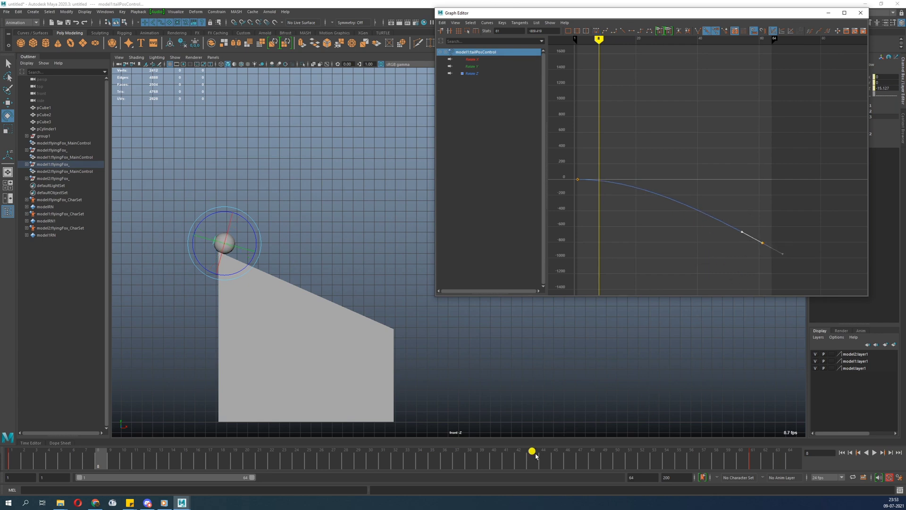
# Key the tail control at frame 50 and raise its Rotate Z key there to about -478.
pyautogui.moveTo(536, 455); pyautogui.dragTo(614, 466)
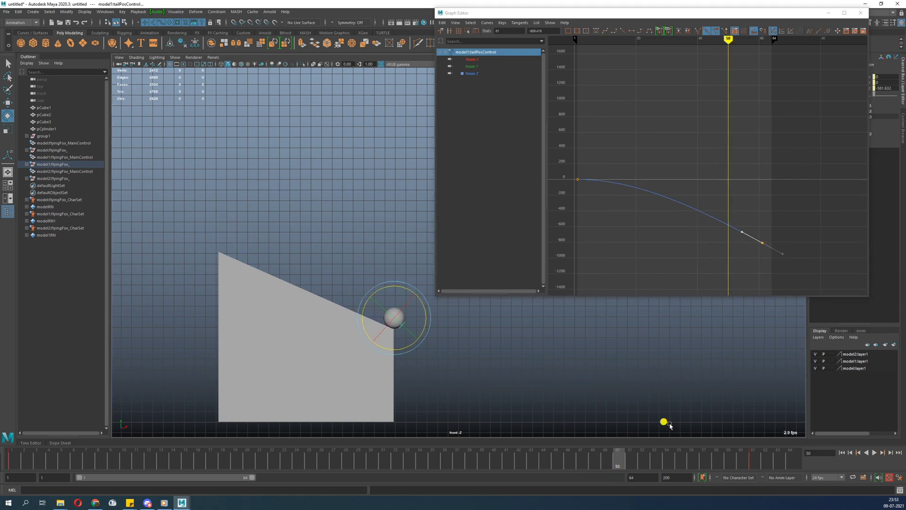
pyautogui.press('s')
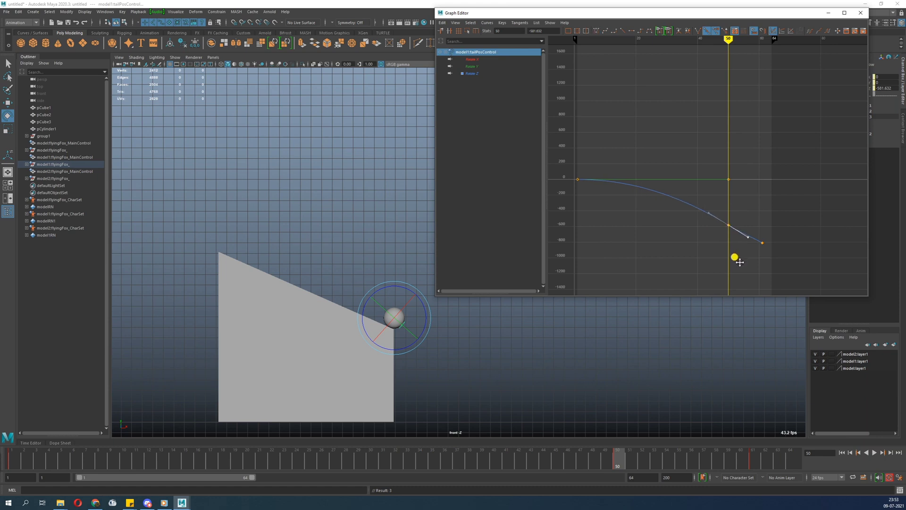
pyautogui.moveTo(745, 188); pyautogui.dragTo(719, 243)
pyautogui.moveTo(736, 202); pyautogui.dragTo(737, 193, button='middle')
pyautogui.moveTo(716, 187); pyautogui.dragTo(697, 218)
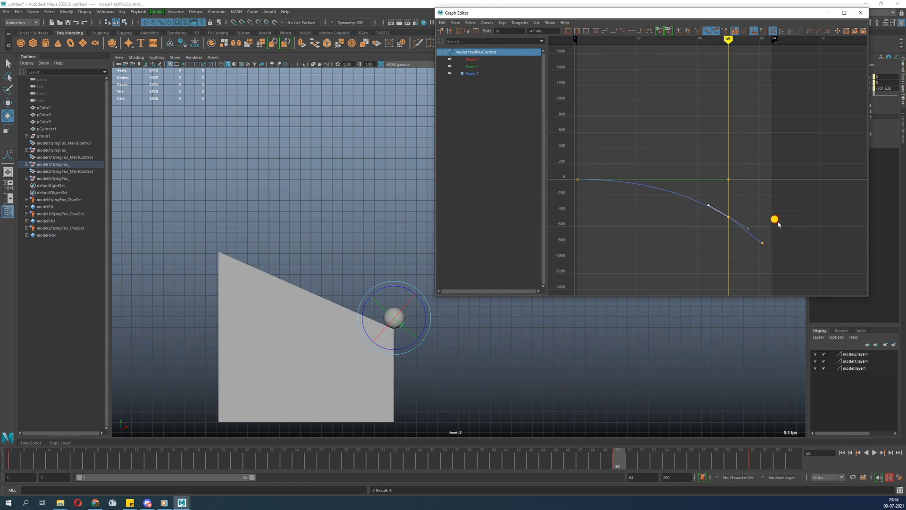
# Refine the Rotate Z tangents between the keys at frames 50 and 61 and return to frame 1.
pyautogui.moveTo(778, 224); pyautogui.dragTo(766, 260)
pyautogui.moveTo(763, 263); pyautogui.dragTo(759, 266, button='middle')
pyautogui.moveTo(739, 196); pyautogui.dragTo(747, 233)
pyautogui.moveTo(615, 461); pyautogui.dragTo(11, 459)
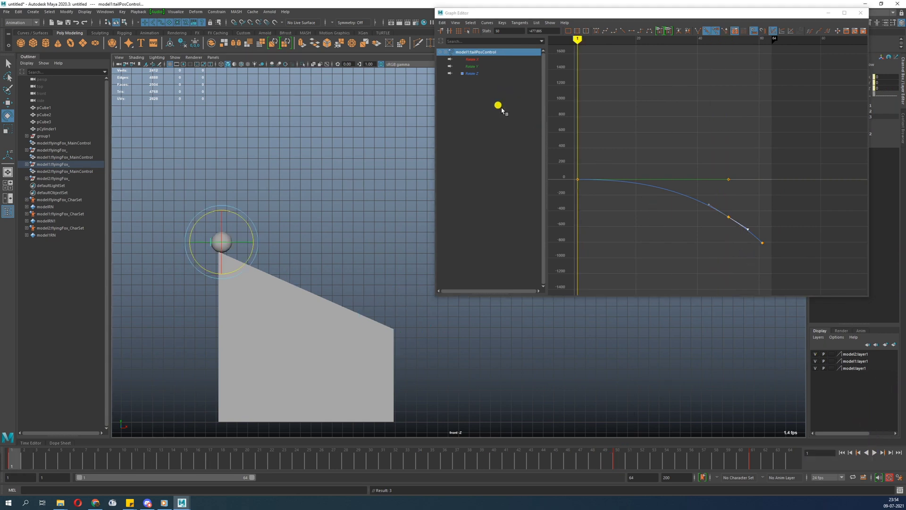
# Examine the ball's main control curves and the tail control's rotation curves with the ball enlarged at the slope's top.
pyautogui.click(261, 241)
pyautogui.click(224, 238)
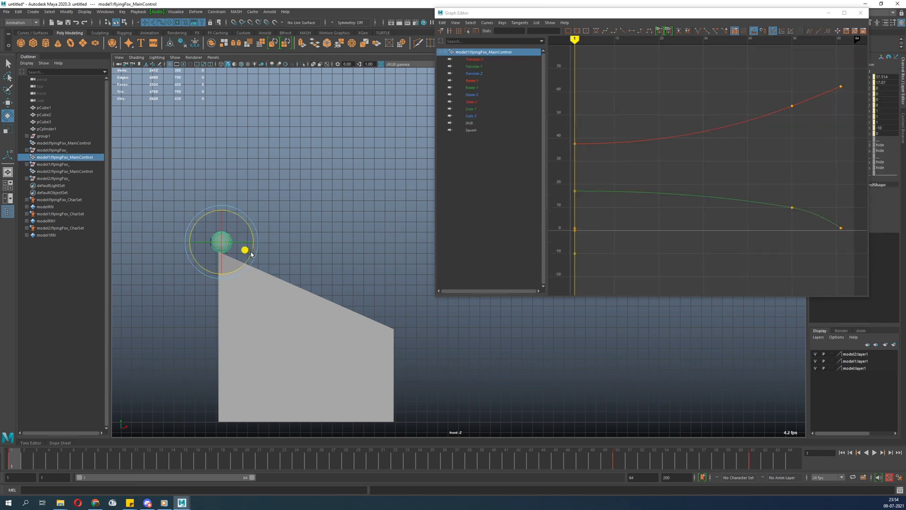
pyautogui.keyDown('alt'); pyautogui.moveTo(750, 176); pyautogui.dragTo(751, 142, button='right'); pyautogui.keyUp('alt')
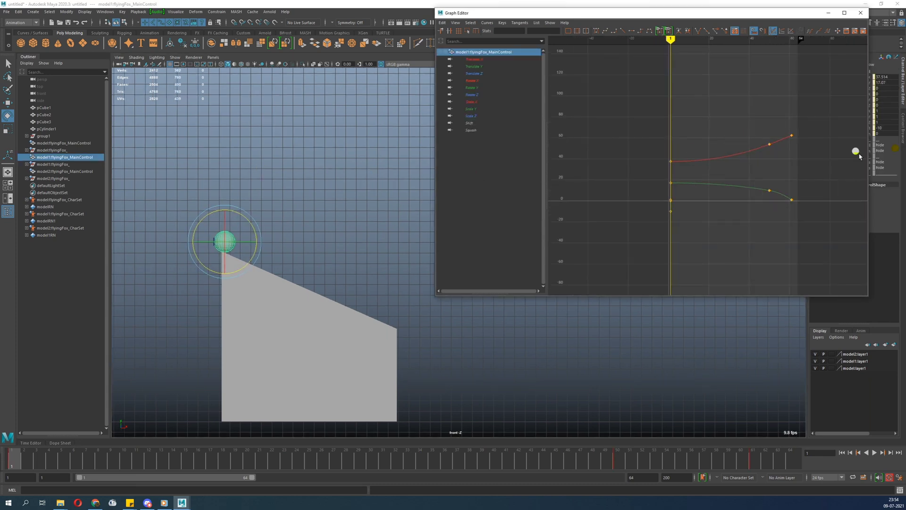
pyautogui.click(779, 252)
pyautogui.keyDown('alt'); pyautogui.moveTo(221, 193); pyautogui.dragTo(255, 251, button='right'); pyautogui.keyUp('alt')
pyautogui.keyDown('alt'); pyautogui.moveTo(184, 244); pyautogui.dragTo(370, 263, button='middle'); pyautogui.keyUp('alt')
pyautogui.keyDown('alt'); pyautogui.moveTo(371, 264); pyautogui.dragTo(513, 465, button='right'); pyautogui.keyUp('alt')
pyautogui.keyDown('alt'); pyautogui.moveTo(265, 255); pyautogui.dragTo(455, 261, button='middle'); pyautogui.keyUp('alt')
pyautogui.keyDown('alt'); pyautogui.moveTo(314, 265); pyautogui.dragTo(322, 267, button='middle'); pyautogui.keyUp('alt')
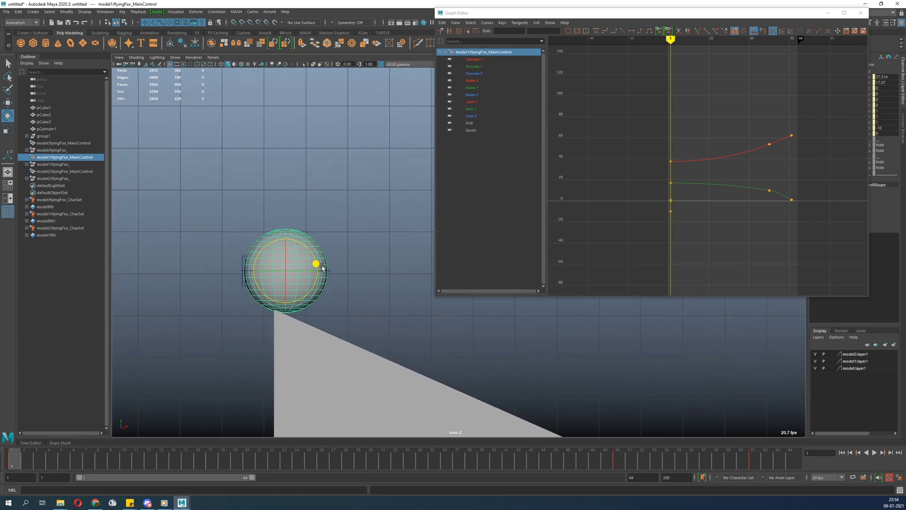
pyautogui.click(324, 267)
pyautogui.click(324, 245)
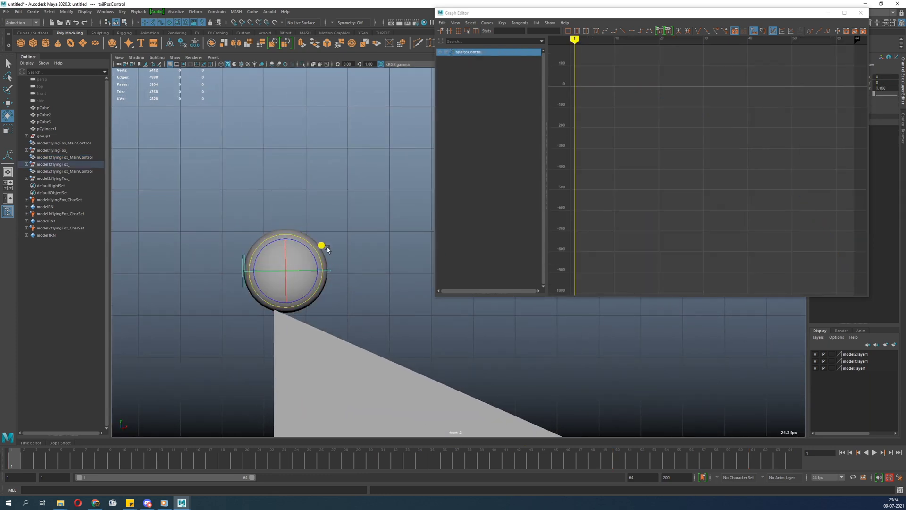
pyautogui.click(311, 233)
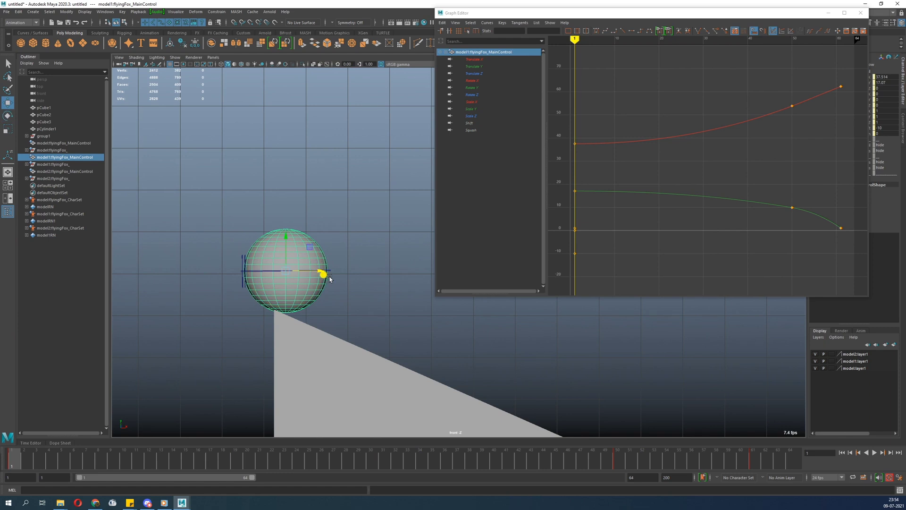
pyautogui.scroll(-2, 331, 302)
pyautogui.keyDown('alt'); pyautogui.moveTo(332, 306); pyautogui.dragTo(324, 329, button='middle'); pyautogui.keyUp('alt')
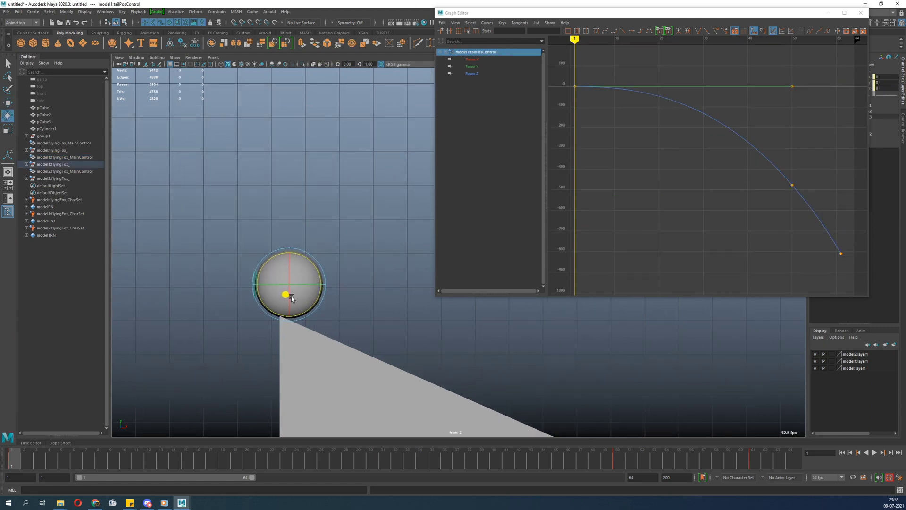
# Select the ball's main control and switch its animation curves to the stacked view.
pyautogui.click(320, 209)
pyautogui.click(299, 261)
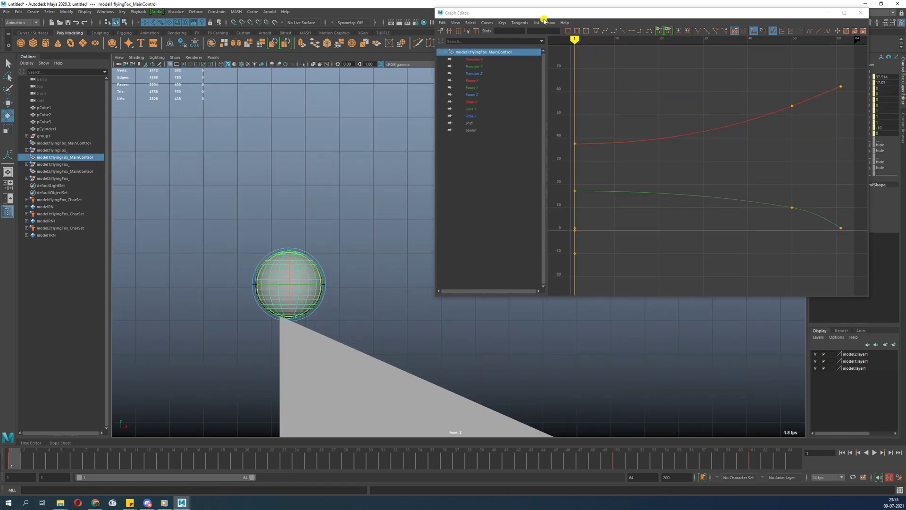
pyautogui.click(456, 22)
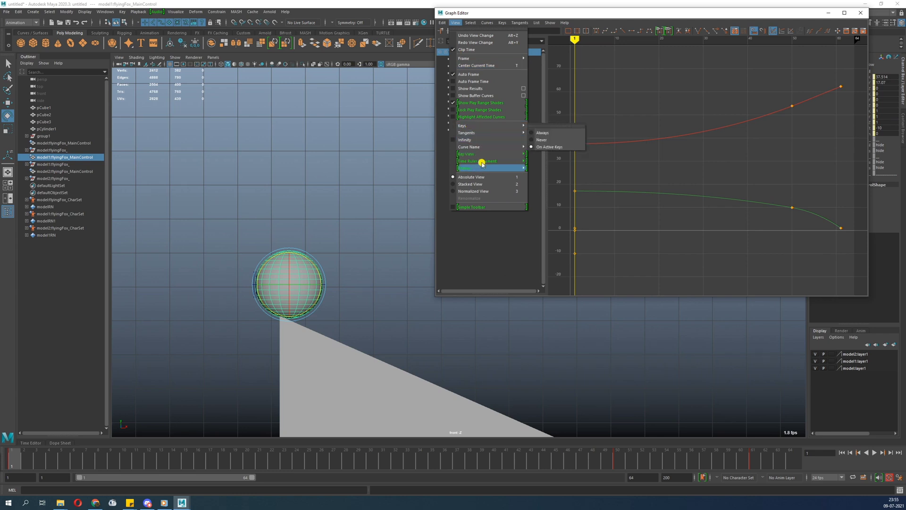
pyautogui.click(471, 184)
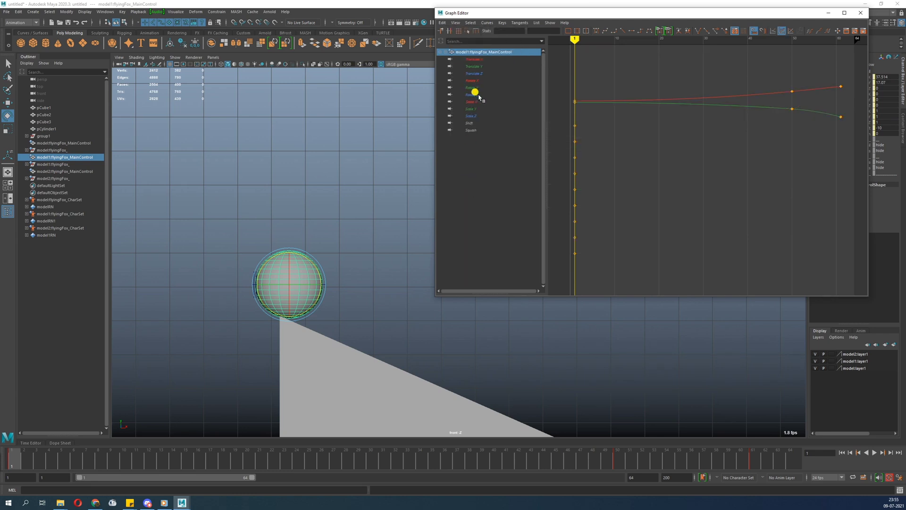
# Select the tail and main controls together and isolate their Rotate Z and Translate X curves for comparison.
pyautogui.click(353, 275)
pyautogui.click(255, 292)
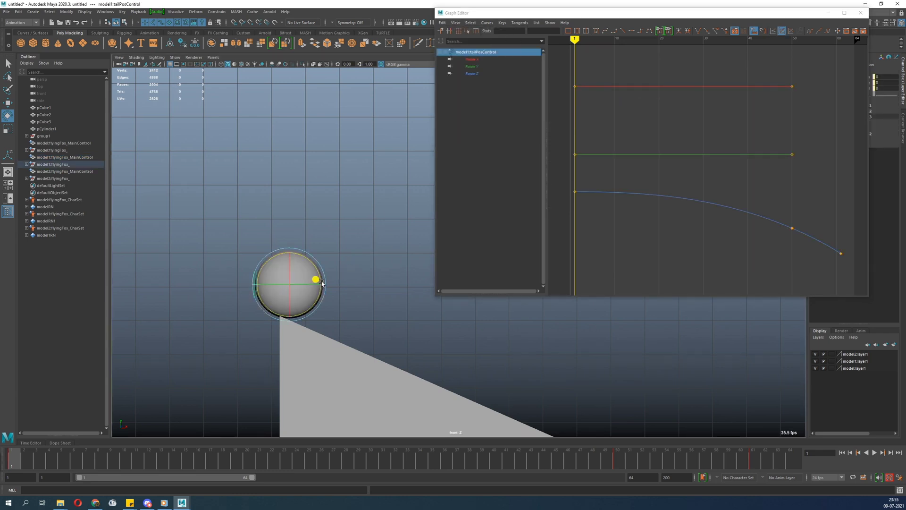
pyautogui.keyDown('alt'); pyautogui.moveTo(343, 268); pyautogui.dragTo(369, 289, button='right'); pyautogui.keyUp('alt')
pyautogui.keyDown('shift'); pyautogui.click(232, 272); pyautogui.keyUp('shift')
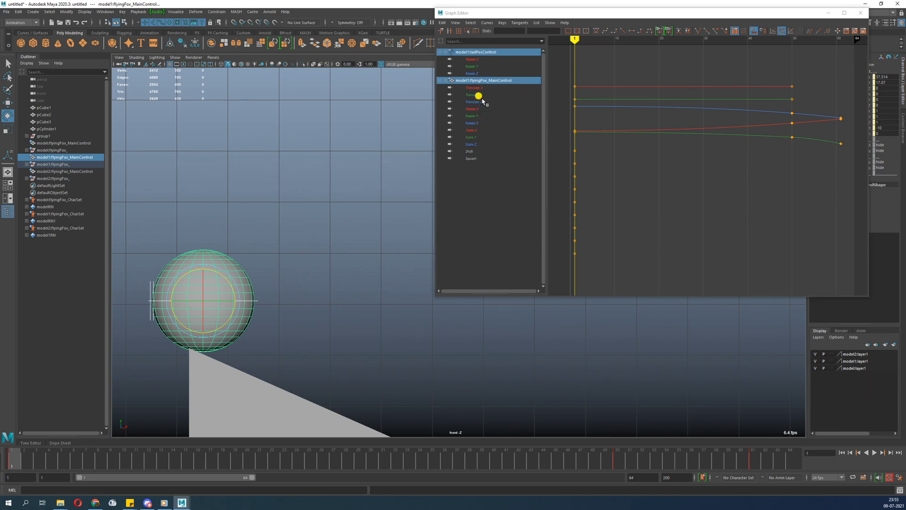
pyautogui.click(474, 88)
pyautogui.keyDown('ctrl'); pyautogui.click(472, 73); pyautogui.keyUp('ctrl')
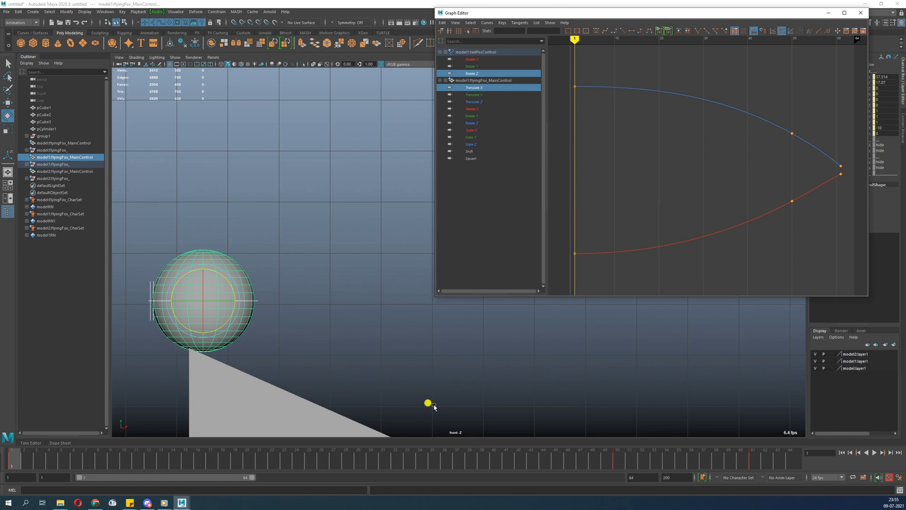
# Frame the whole slope and play the animation to check the ball's rotation against its movement.
pyautogui.scroll(-10, 208, 326)
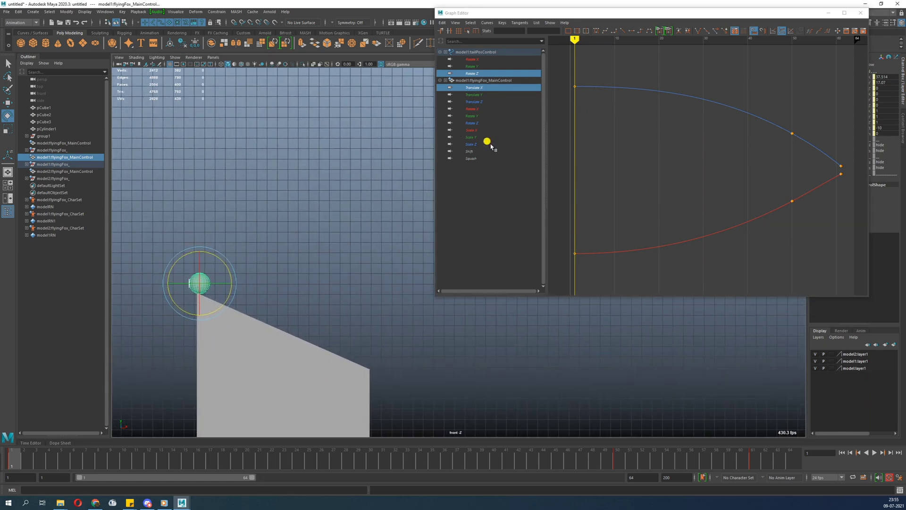
pyautogui.keyDown('alt'); pyautogui.moveTo(426, 387); pyautogui.dragTo(376, 295, button='middle'); pyautogui.keyUp('alt')
pyautogui.scroll(-1, 332, 361)
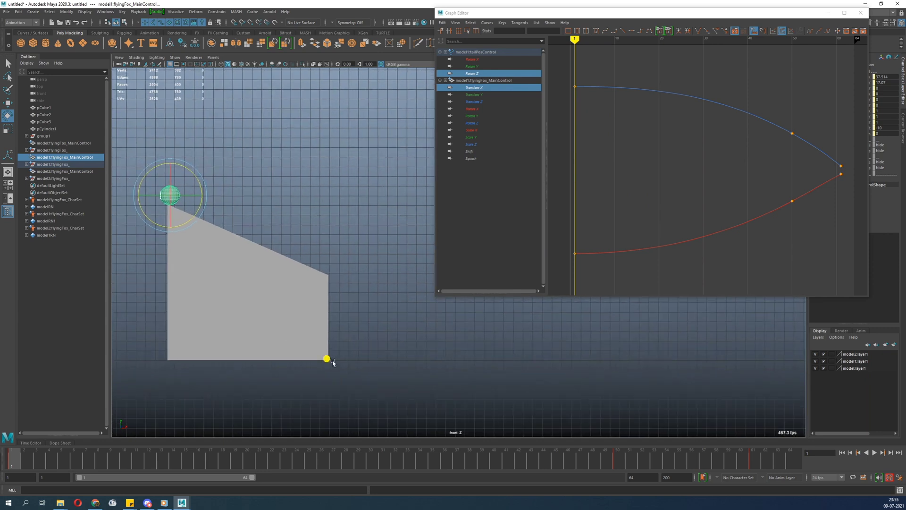
pyautogui.click(875, 453)
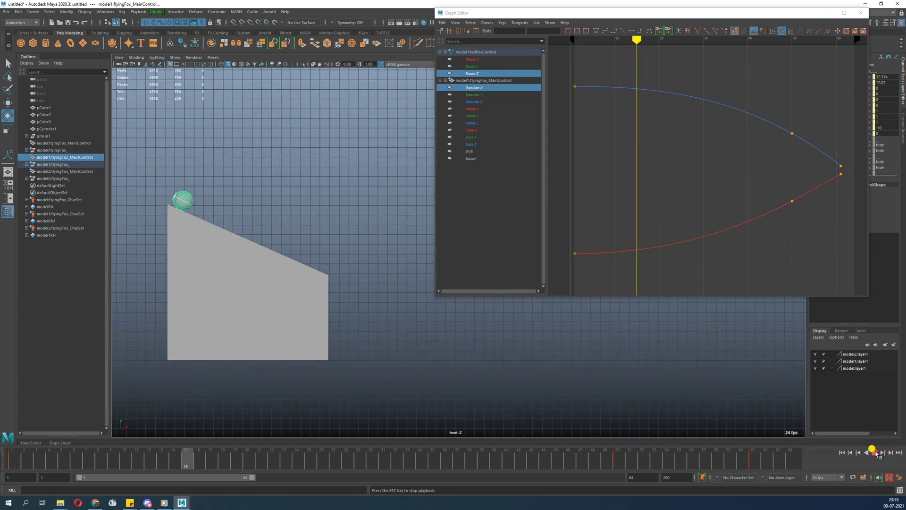